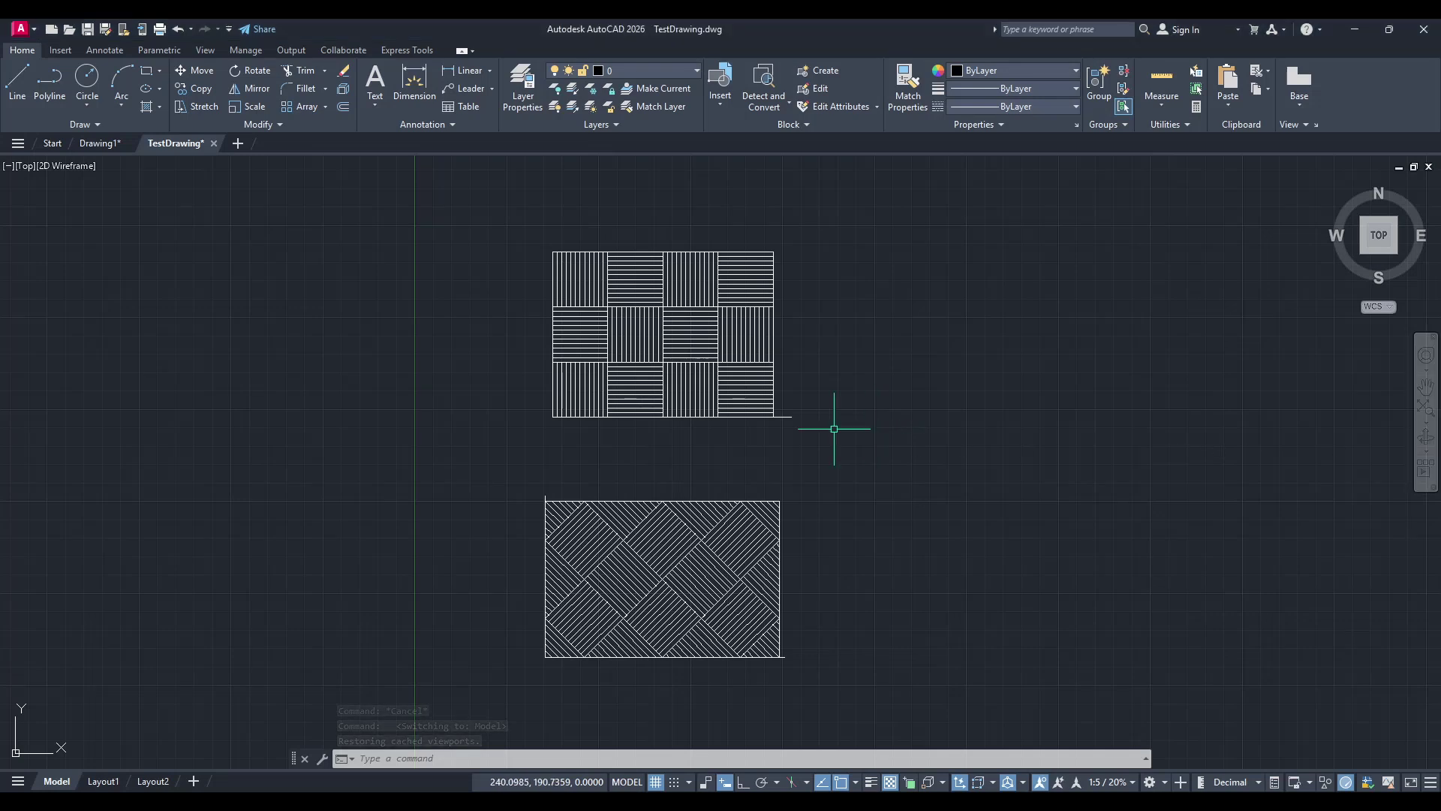
Nudge the model view, then switch to the Layout1 sheet showing the hatches in viewports.
middle_drag(846, 435, 881, 405)
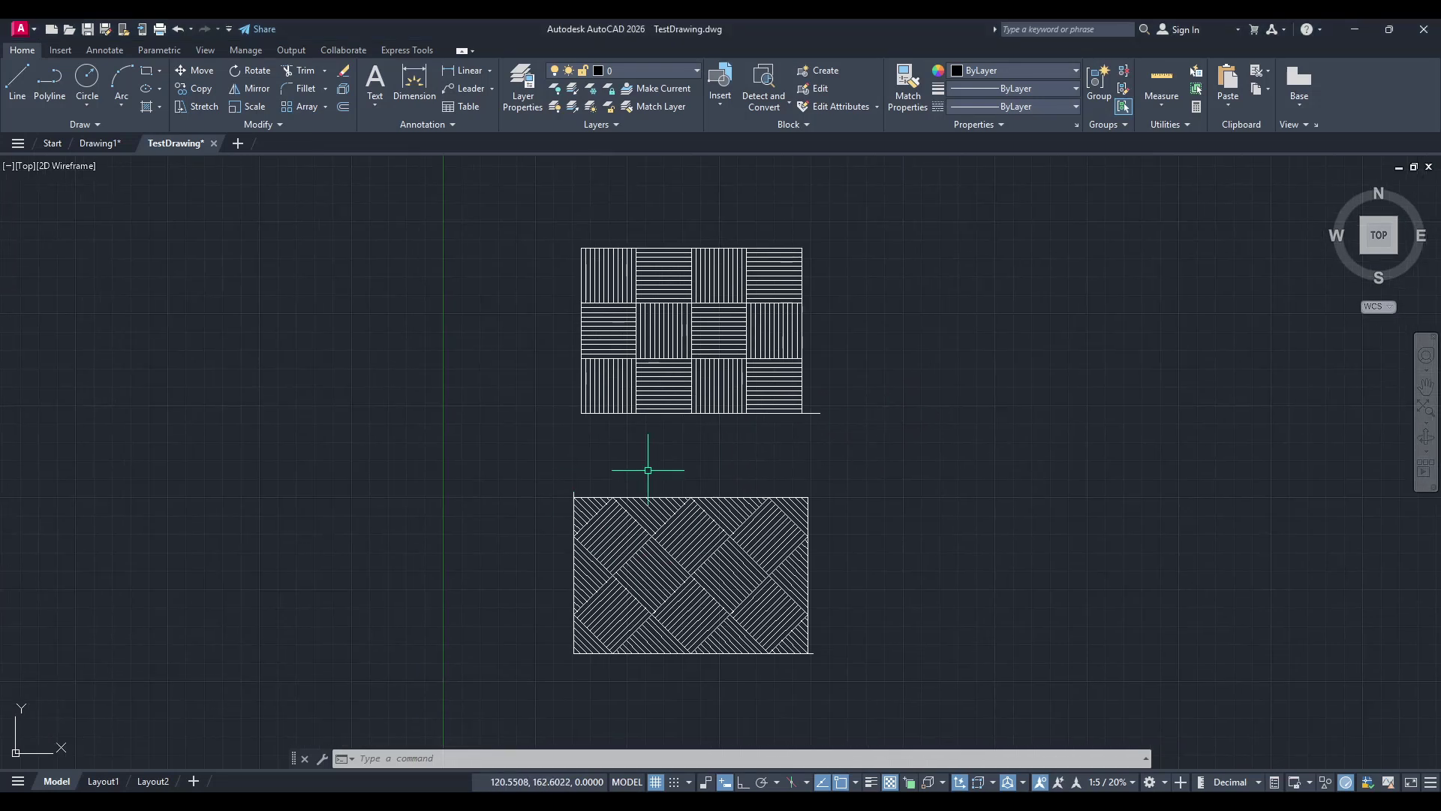
click(102, 781)
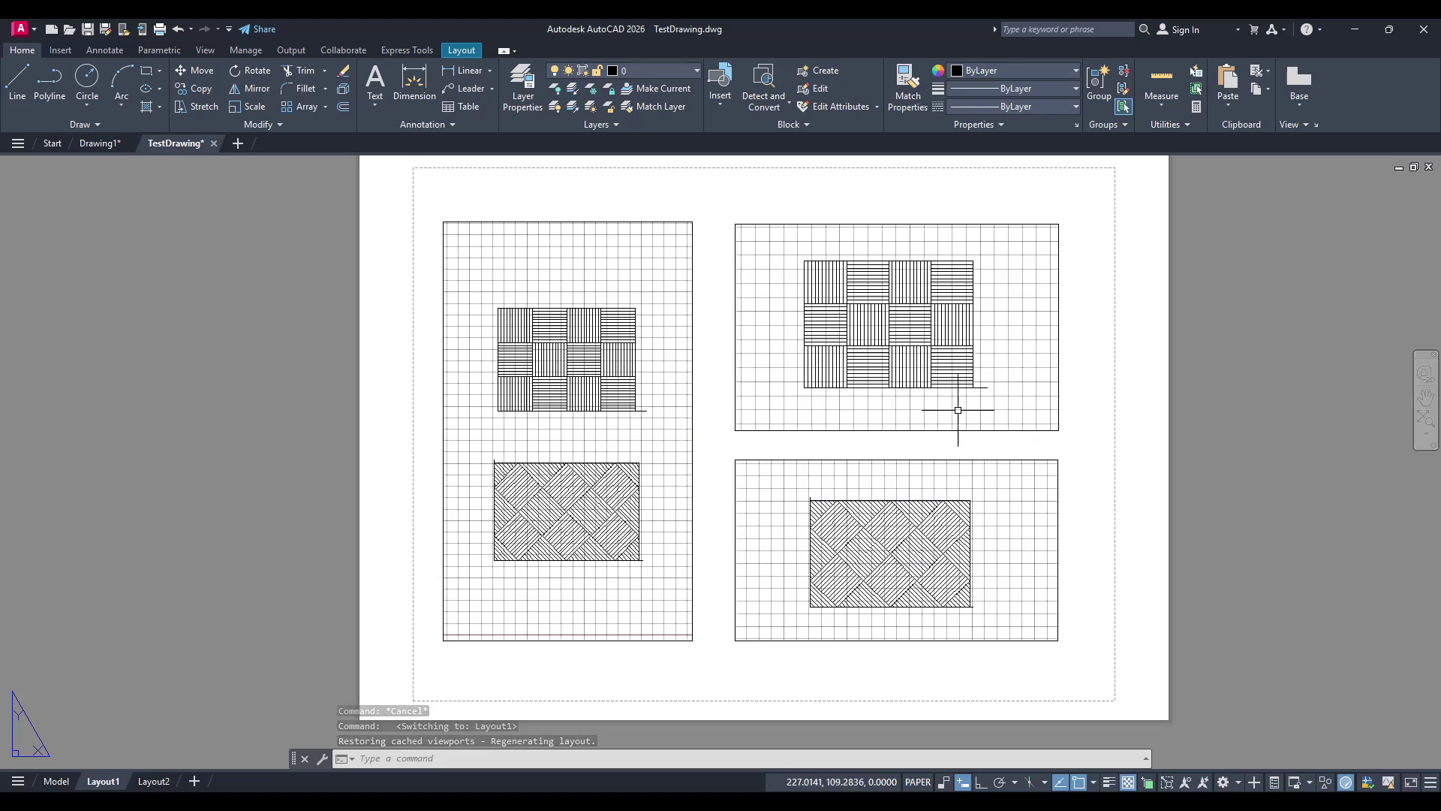
Go back to Model space and crossing-select both parquet hatch patterns.
scroll(405, 484, up, 2)
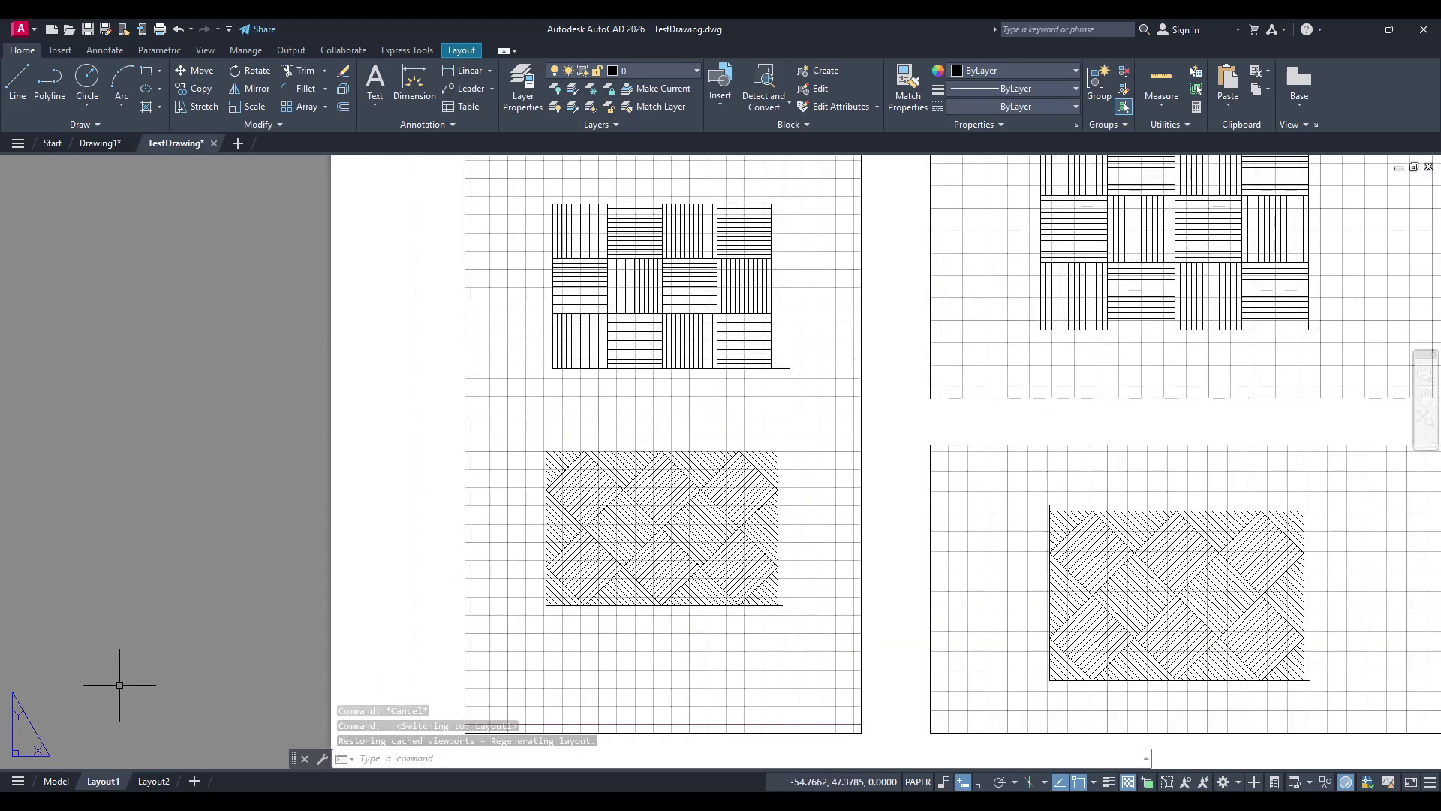
click(57, 782)
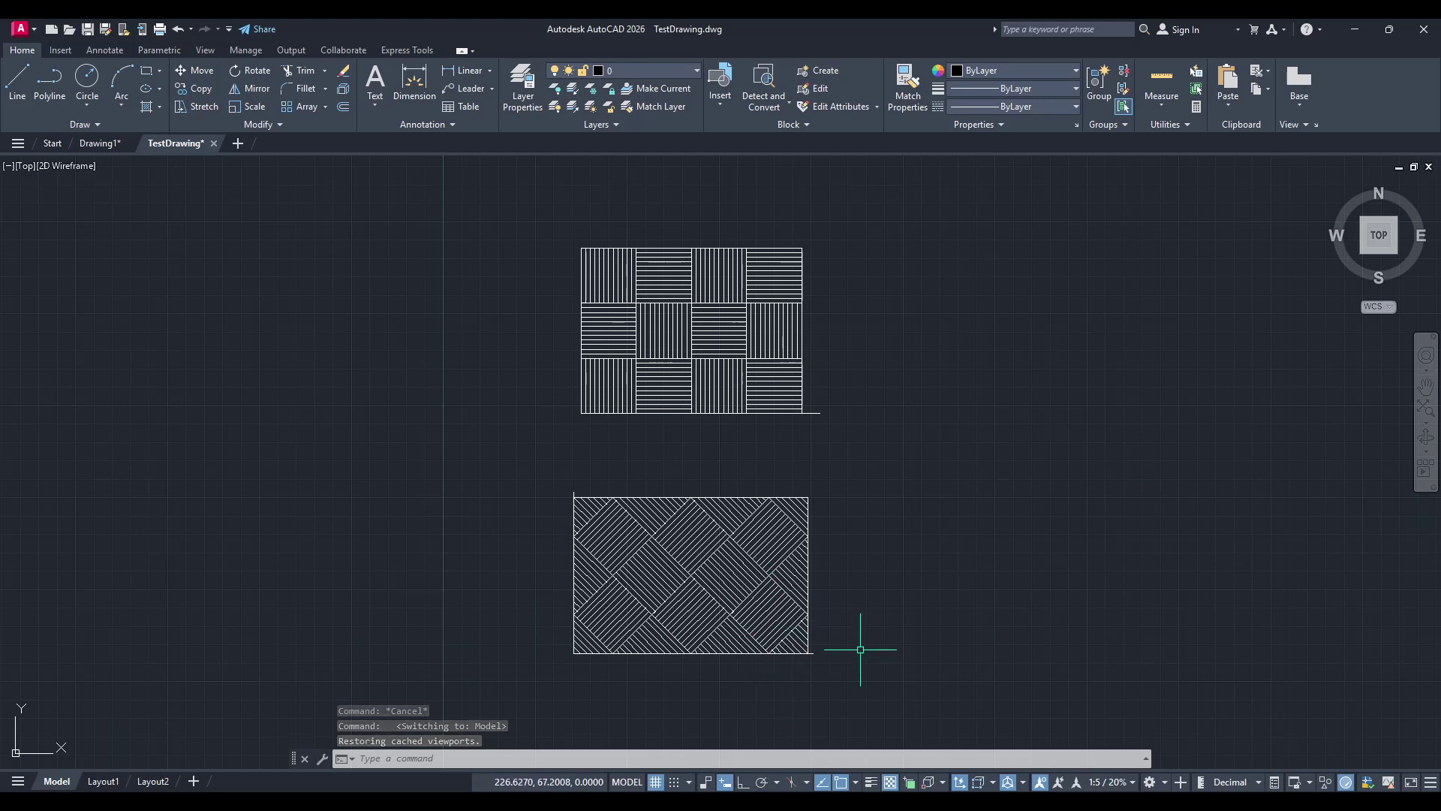
click(857, 676)
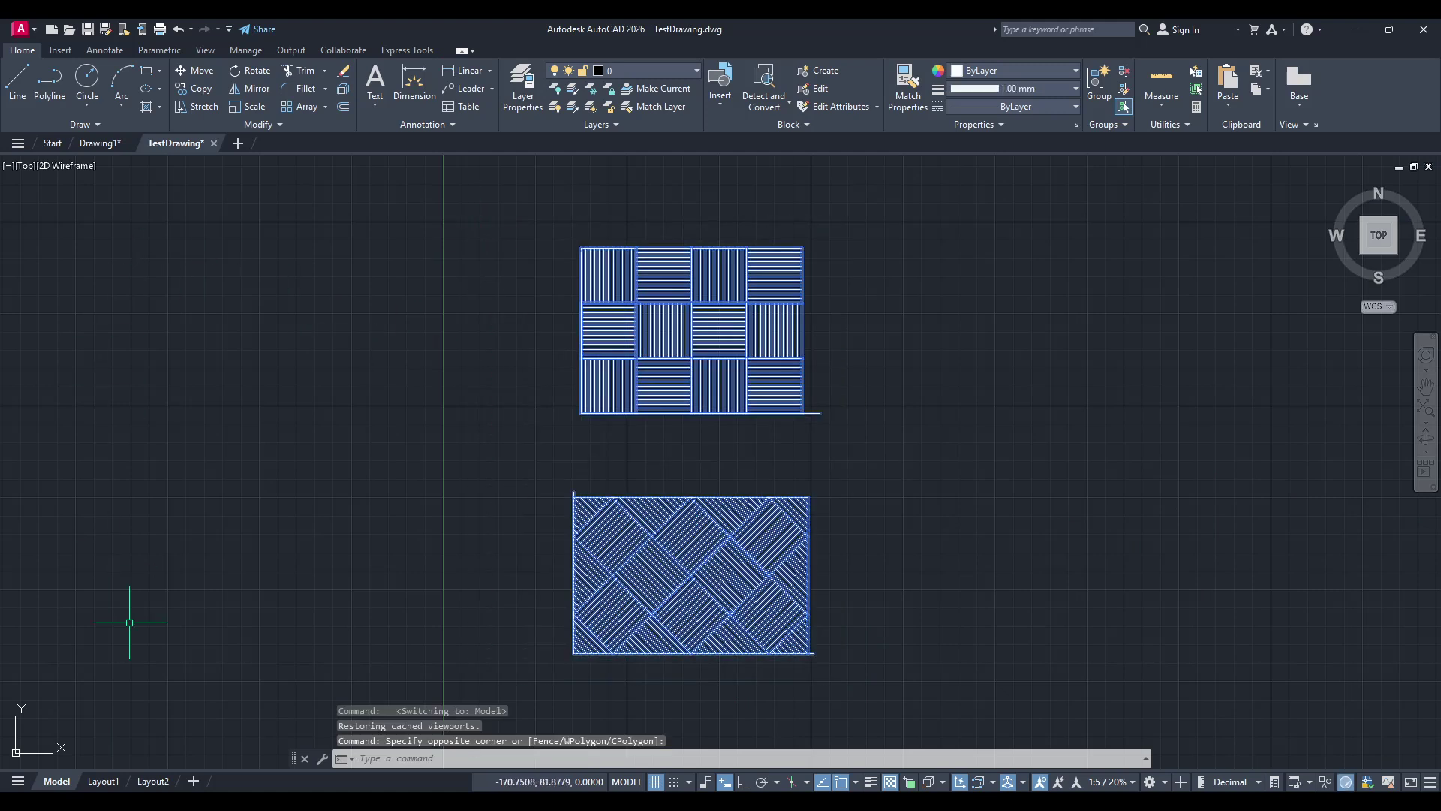
On Layout1, activate the left viewport, zoom extents and nudge the hatches right.
click(103, 781)
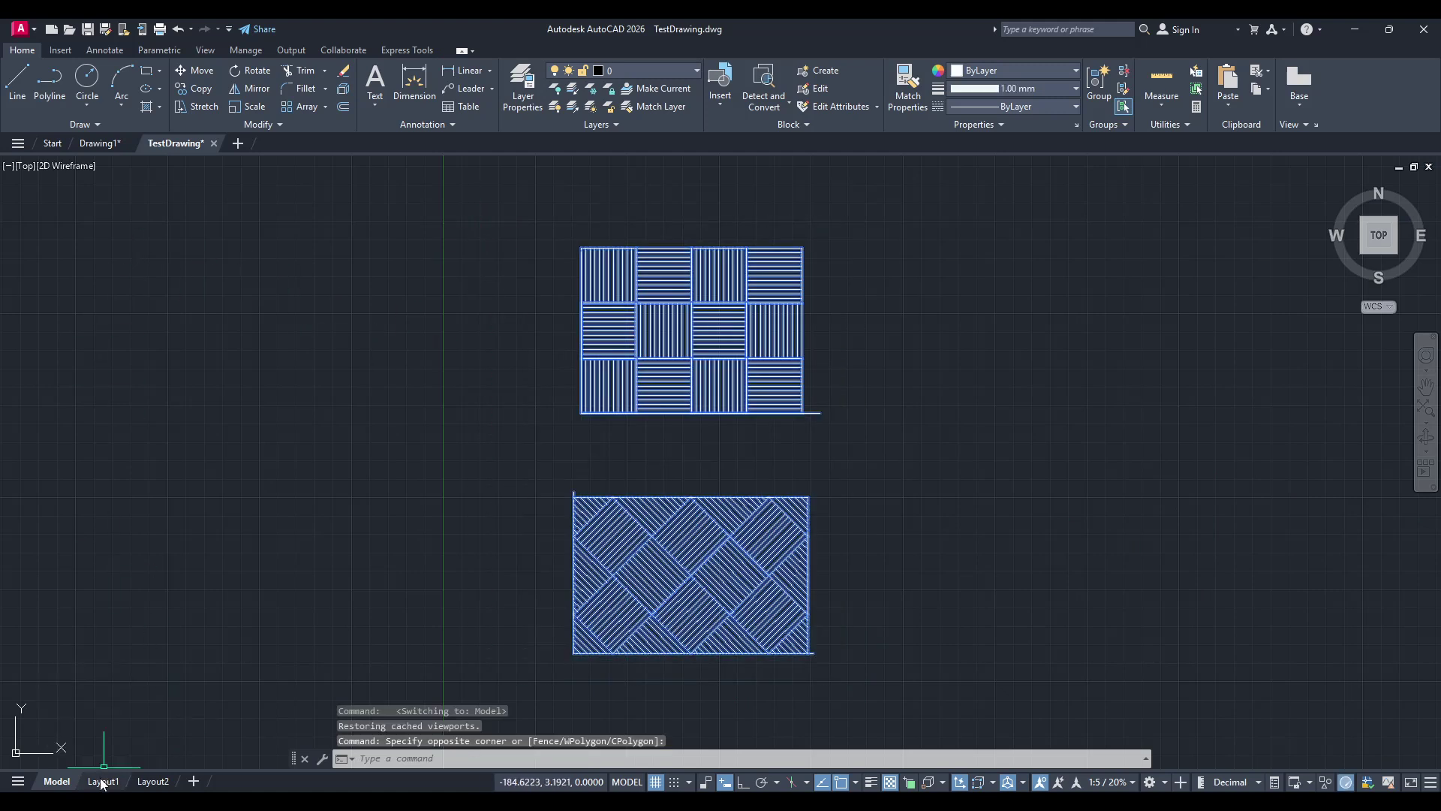
scroll(753, 582, down, 2)
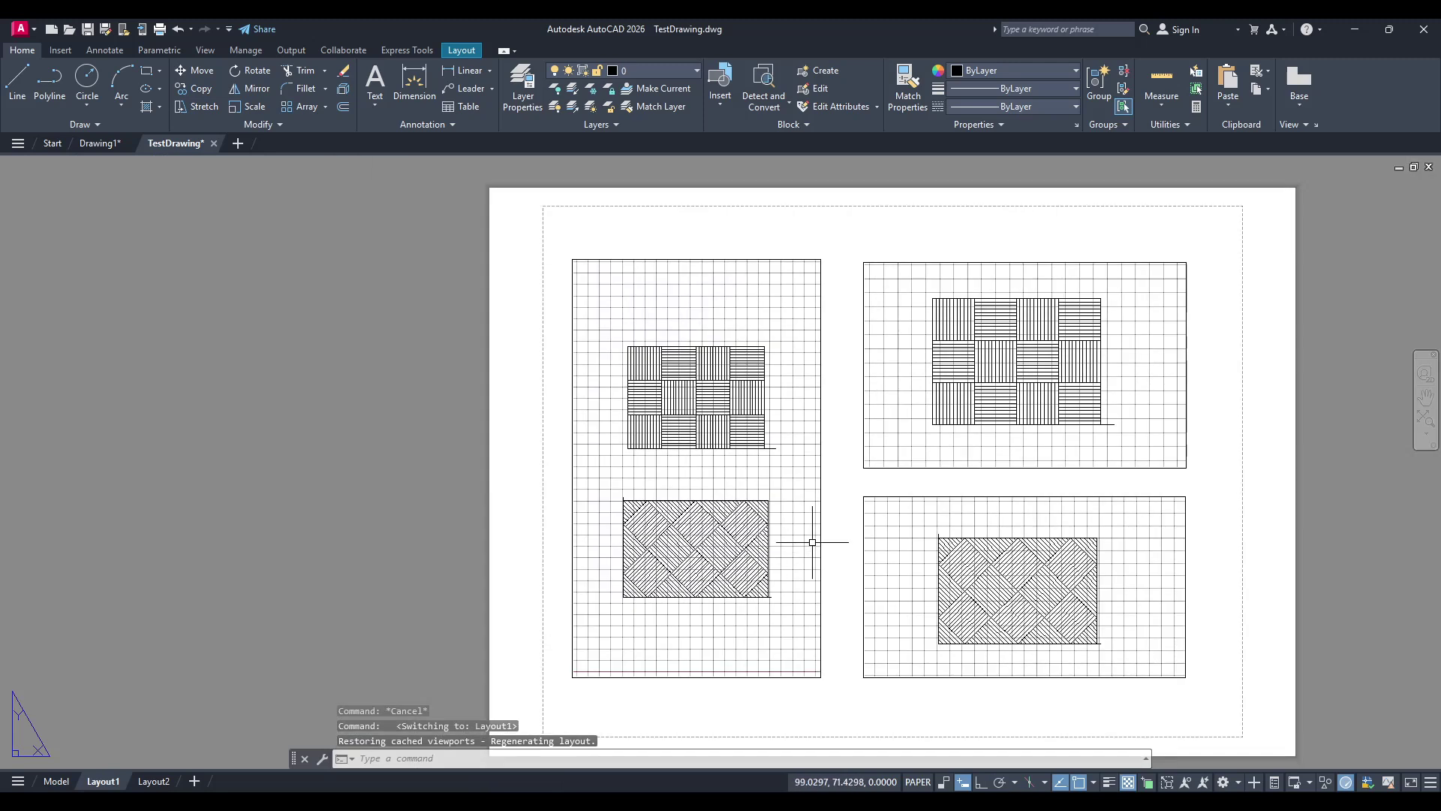
middle_drag(814, 547, 672, 579)
click(597, 515)
double_click(613, 516)
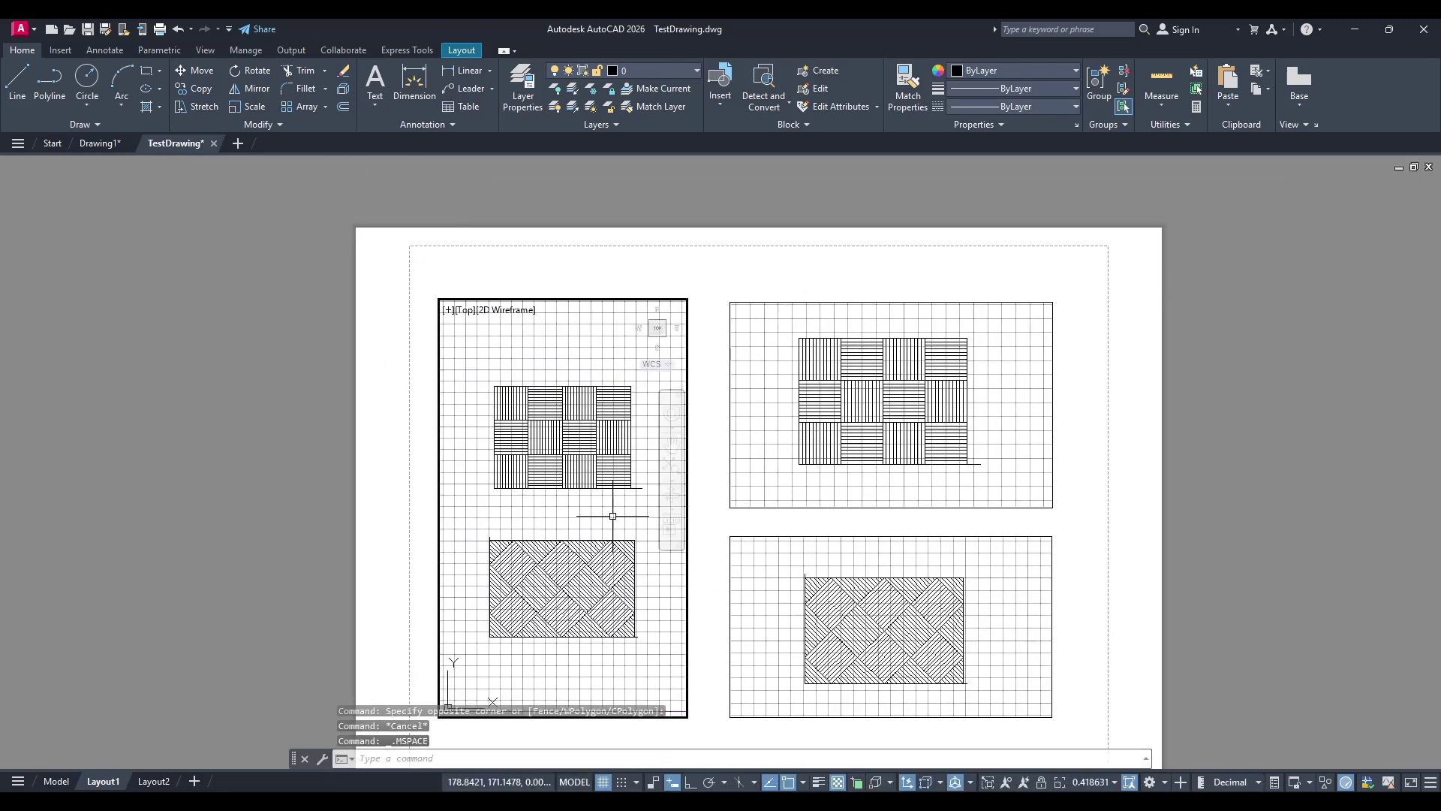
middle_click(605, 534)
middle_click(604, 534)
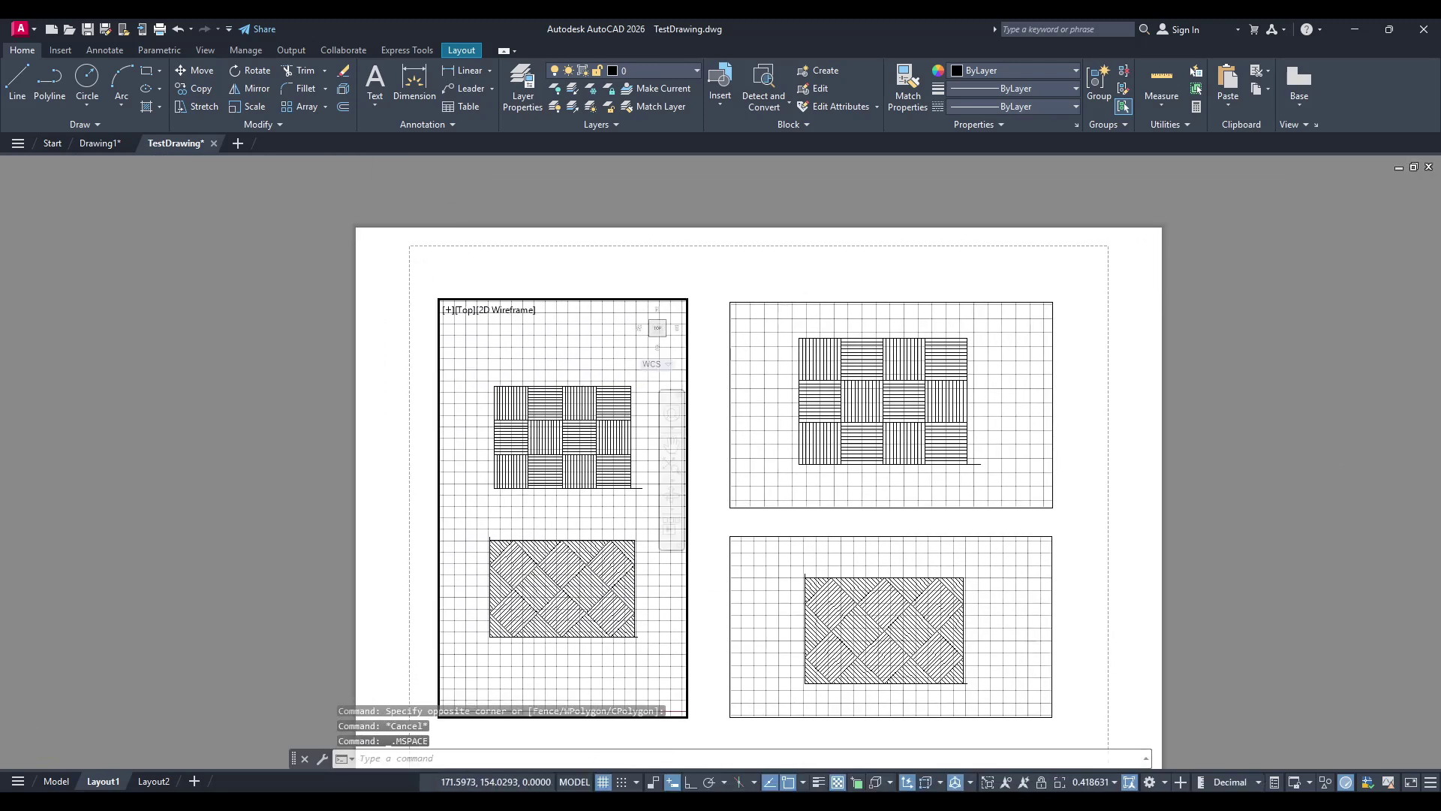
scroll(583, 524, down, 2)
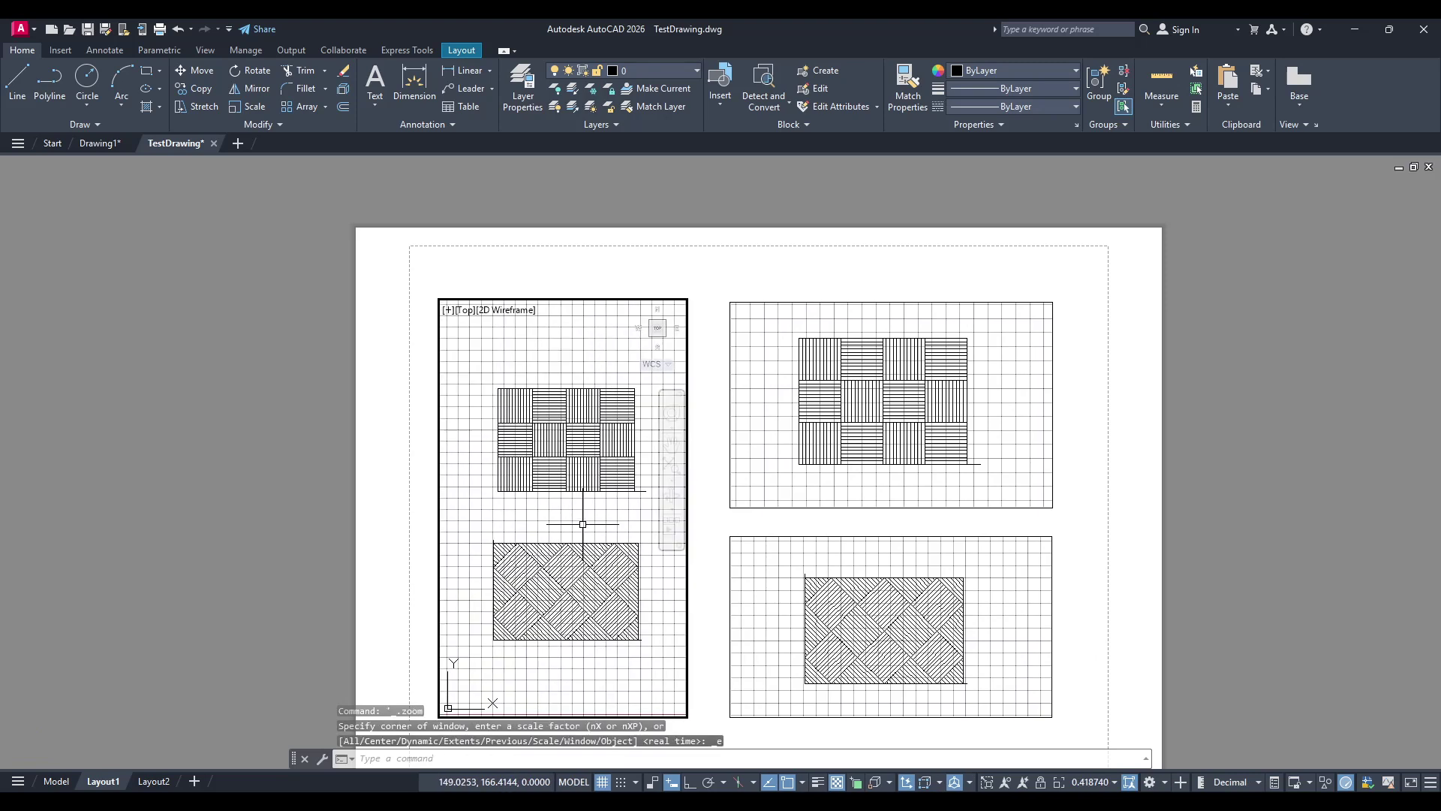
middle_drag(582, 524, 585, 524)
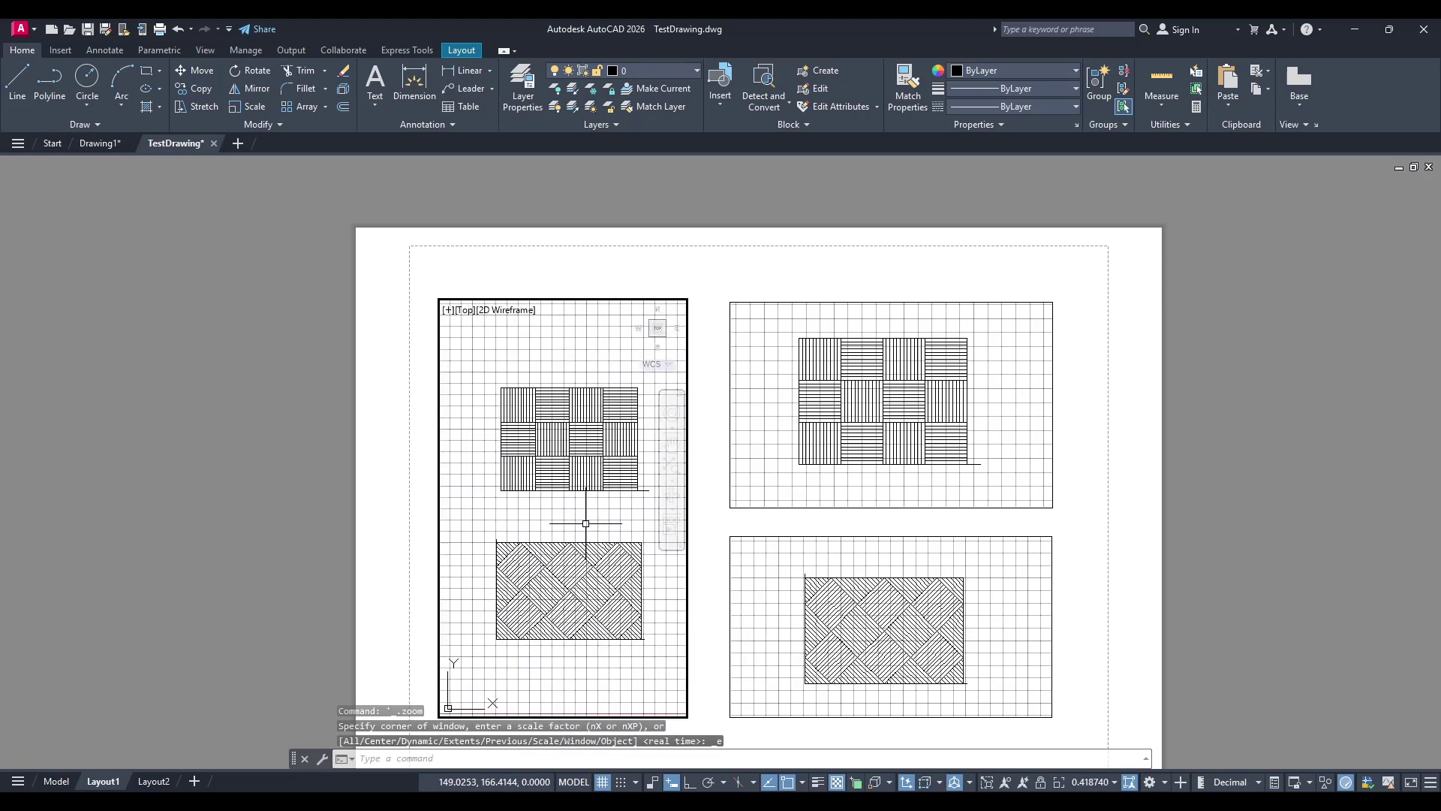
Activate the lower-right viewport and pan the diagonal hatch up-left.
scroll(762, 610, down, 2)
scroll(685, 599, up, 2)
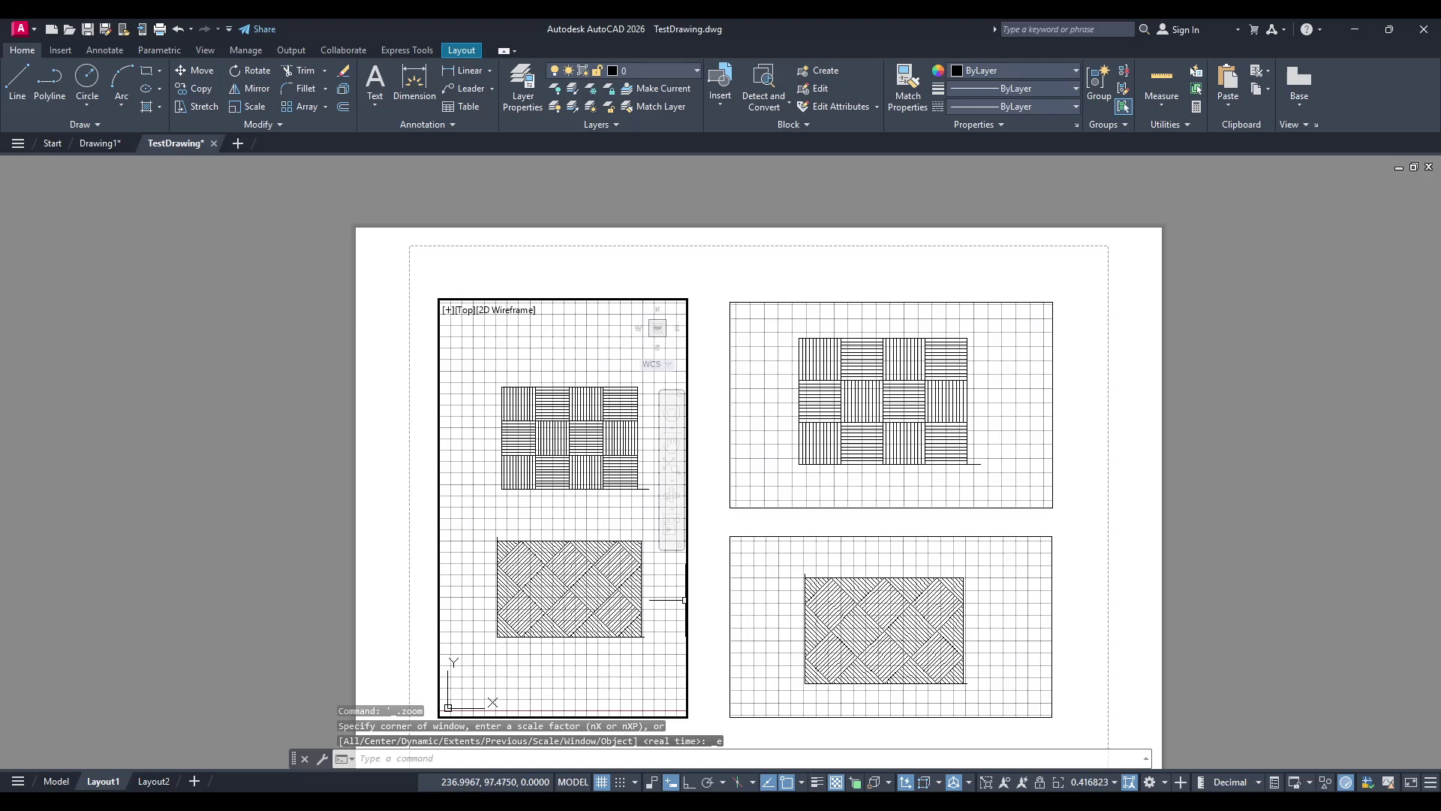
click(733, 573)
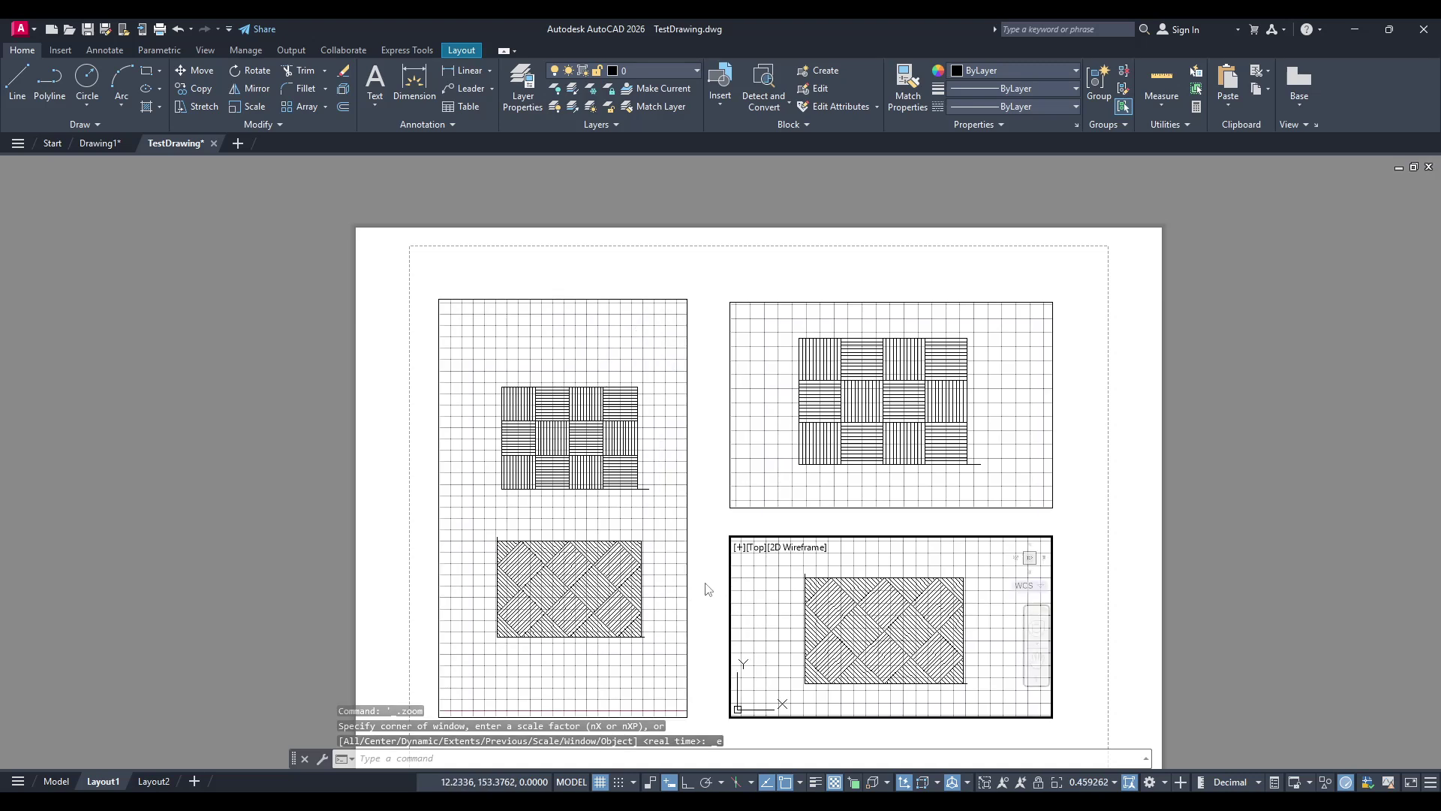
mouse_move(828, 630)
middle_down()
mouse_move(790, 591)
mouse_move(809, 623)
middle_up()
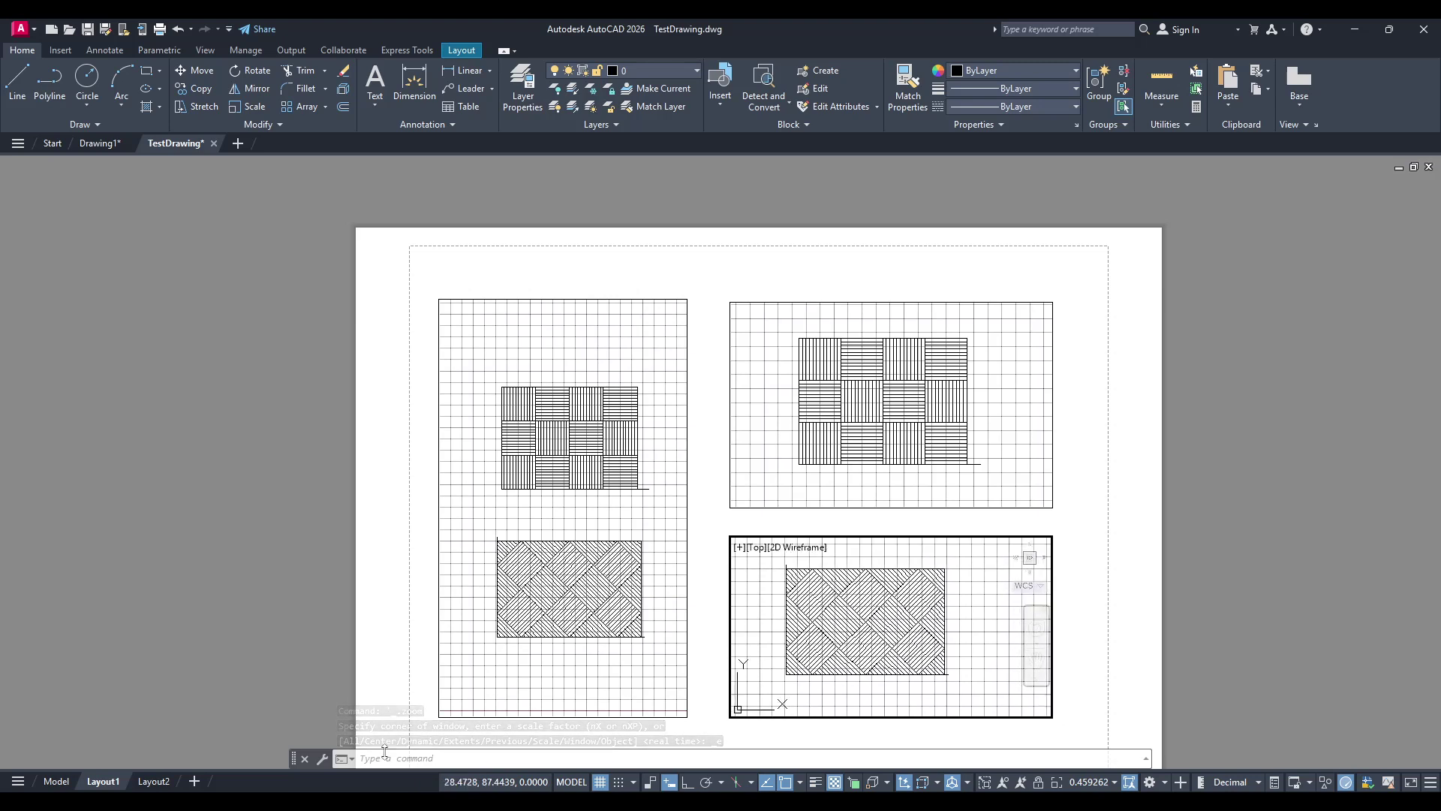
On Layout2, window-select its single viewport and delete it.
click(154, 781)
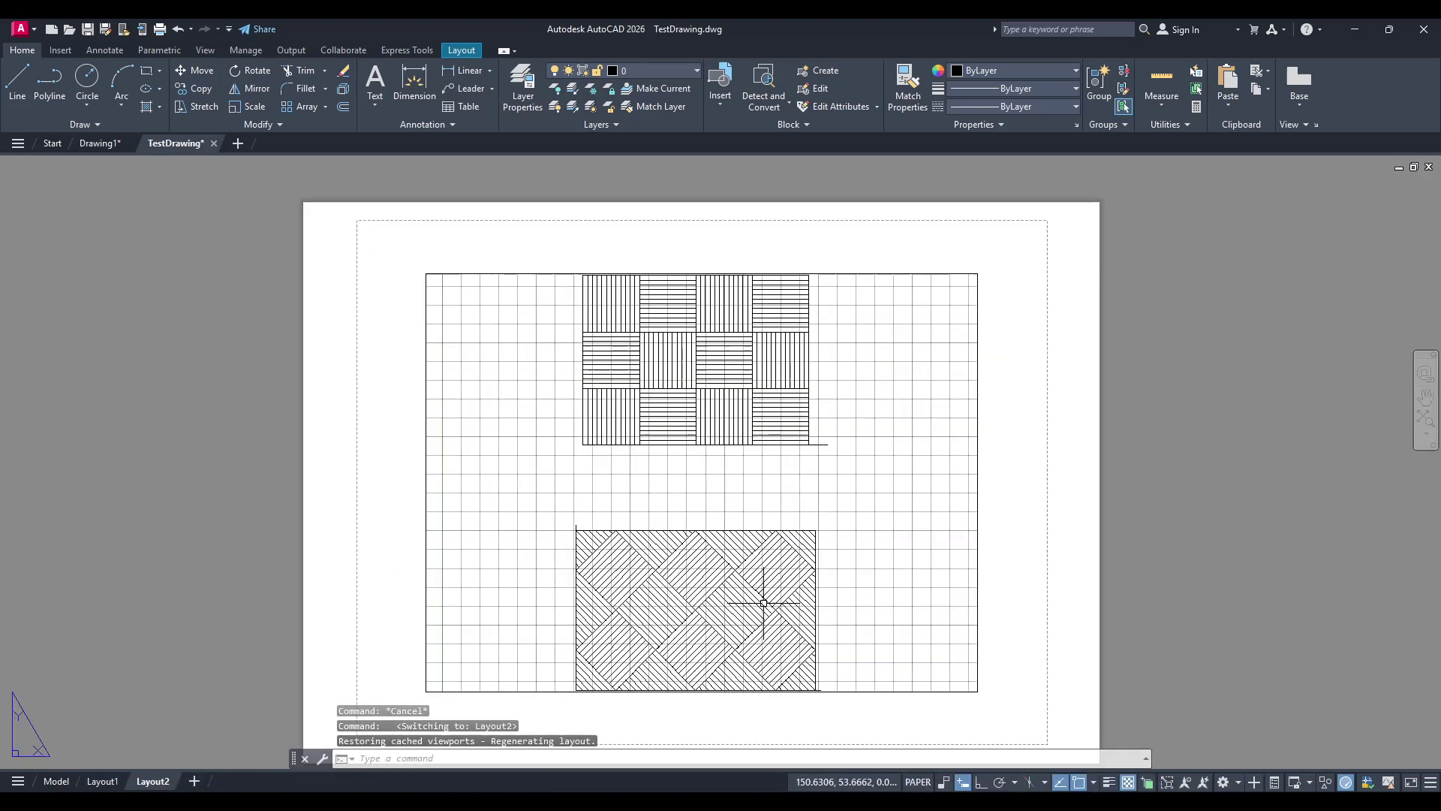
click(824, 687)
key(Escape)
key(Escape)
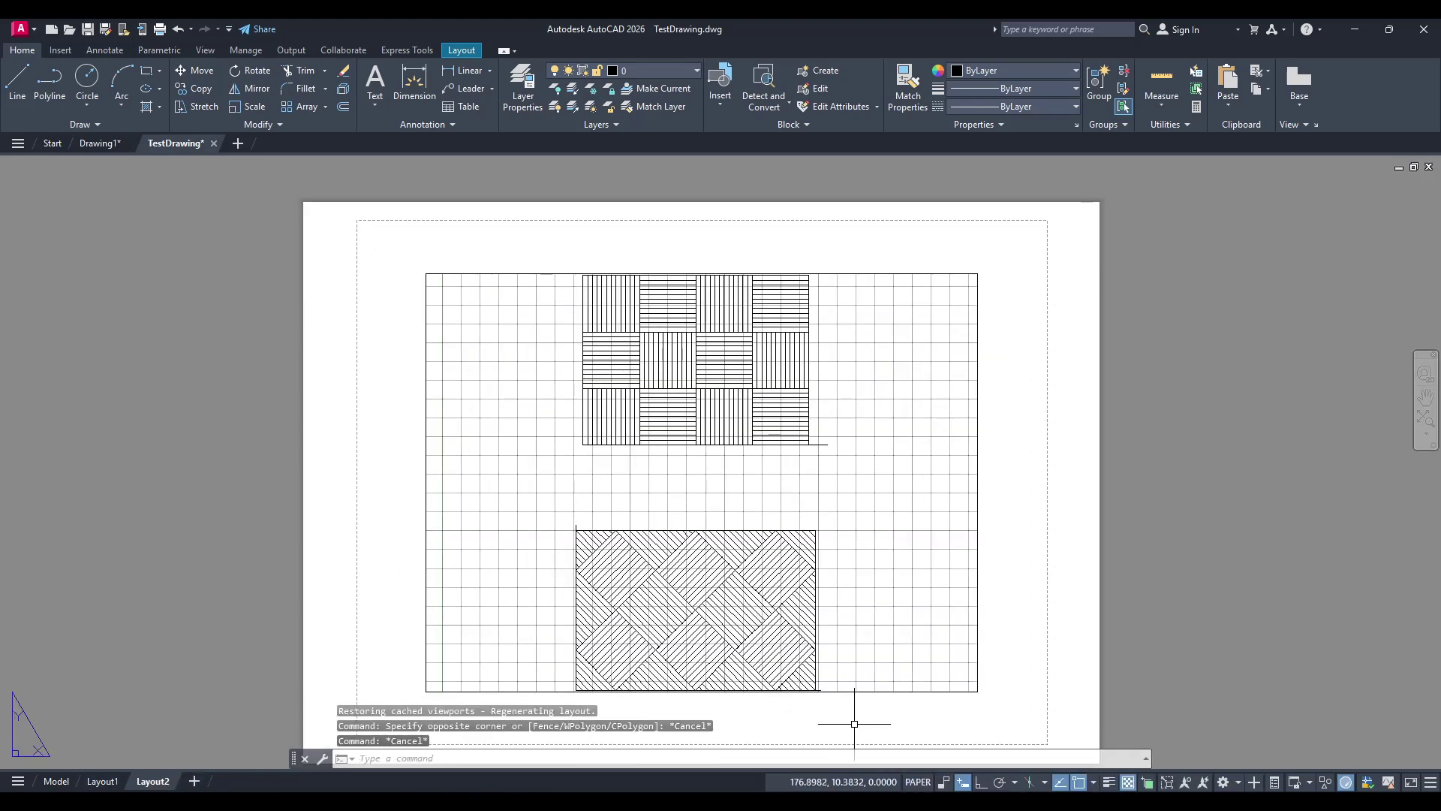
click(886, 727)
click(589, 433)
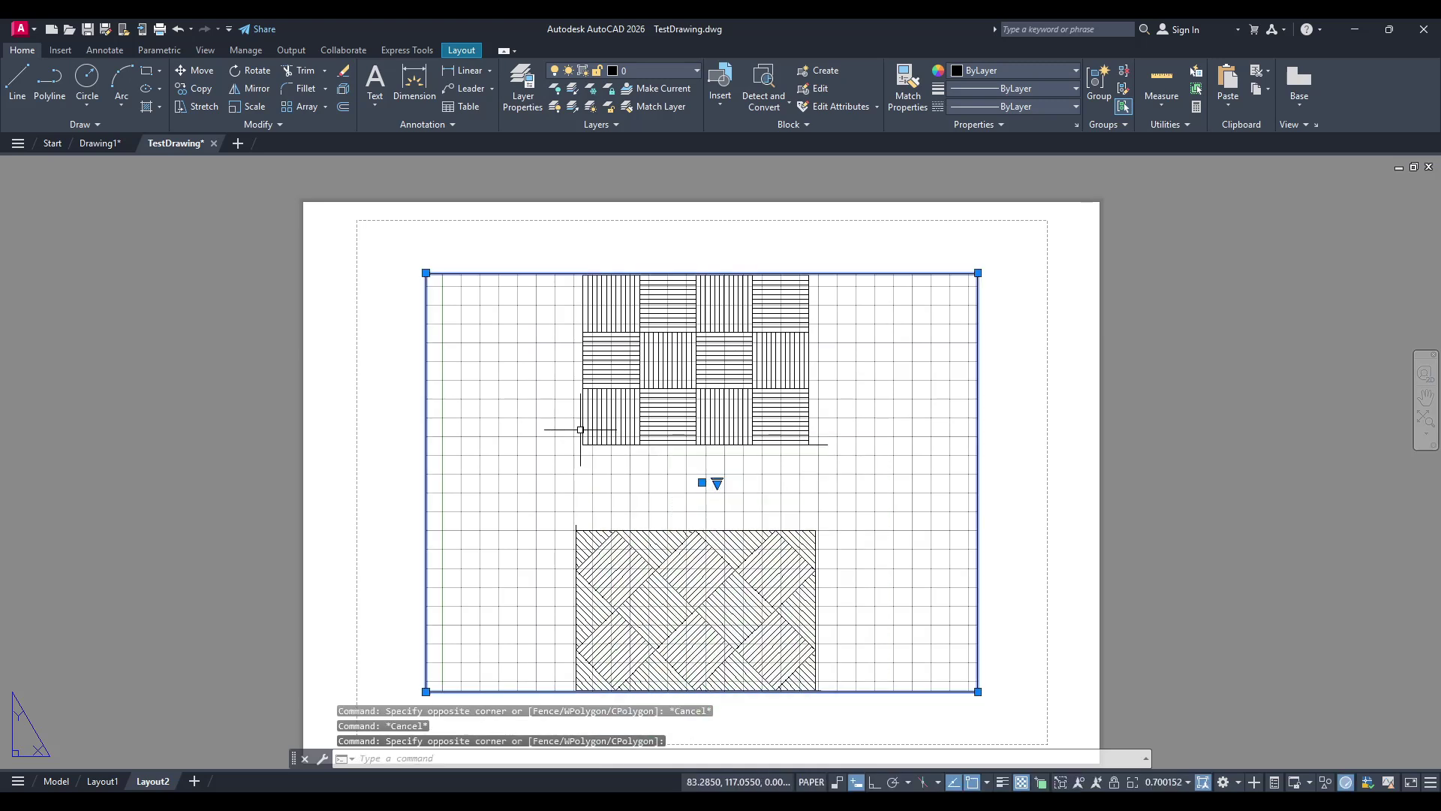
key(Delete)
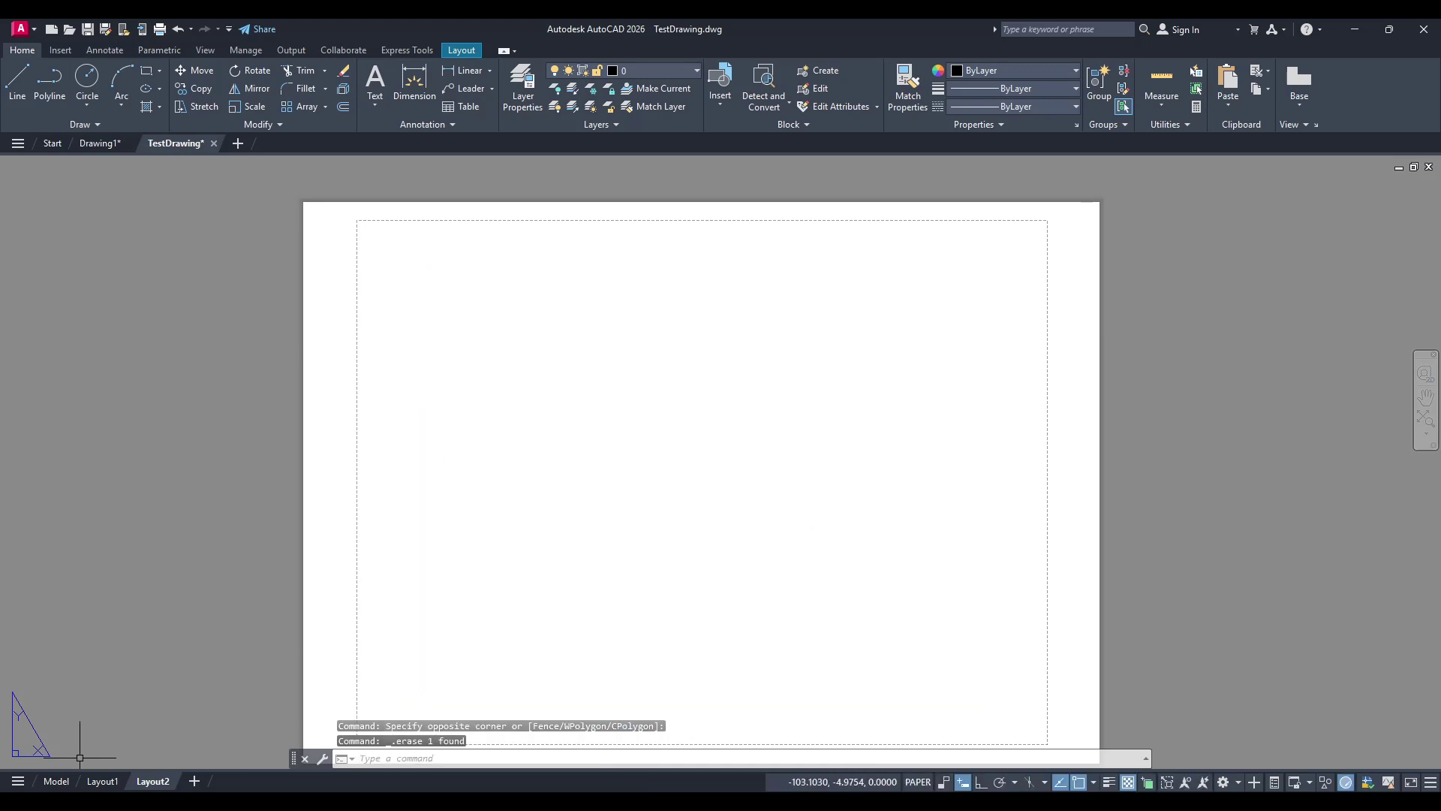
In Model space, select and copy the lower diagonal hatch, then clear a stray two-hatch selection.
click(57, 781)
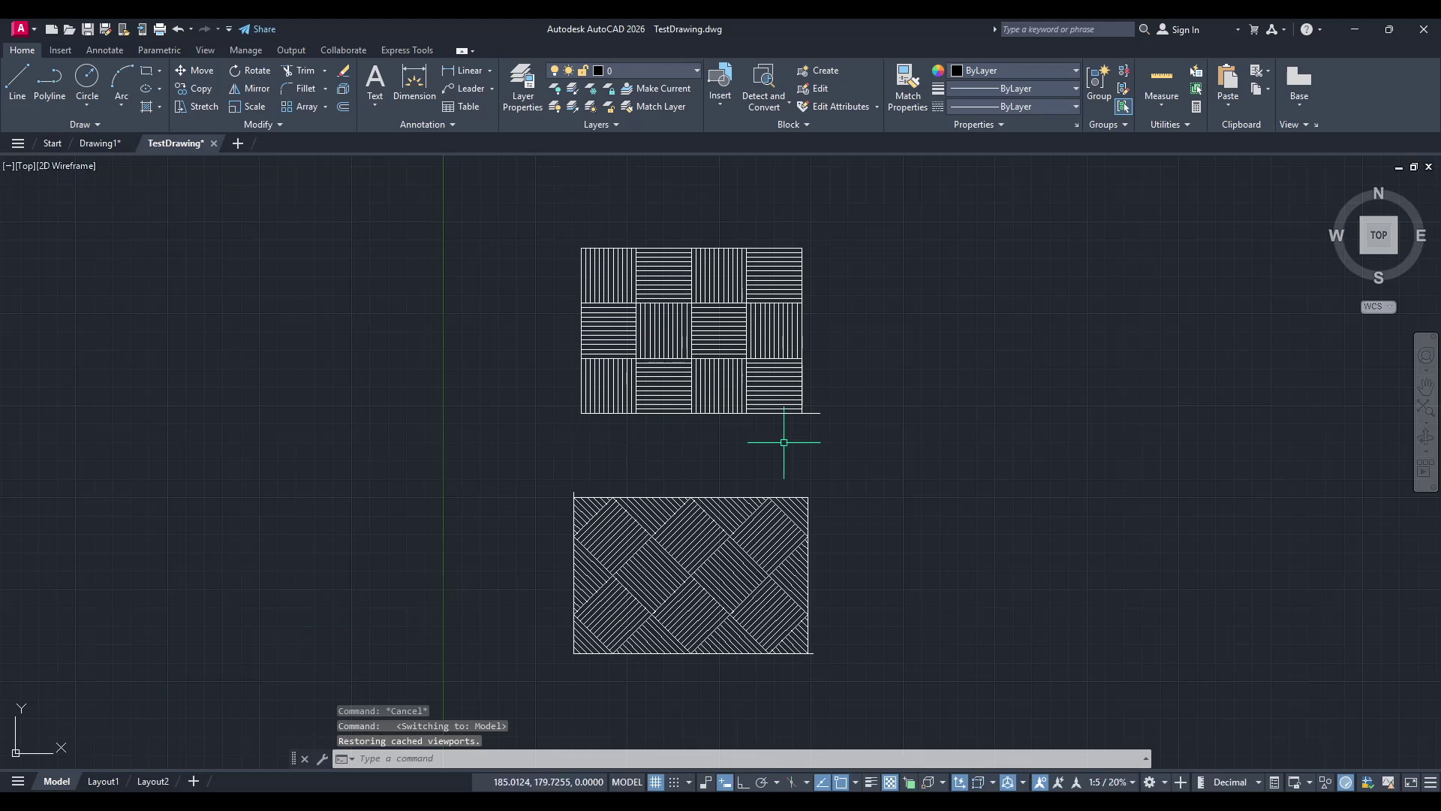
click(897, 682)
click(492, 439)
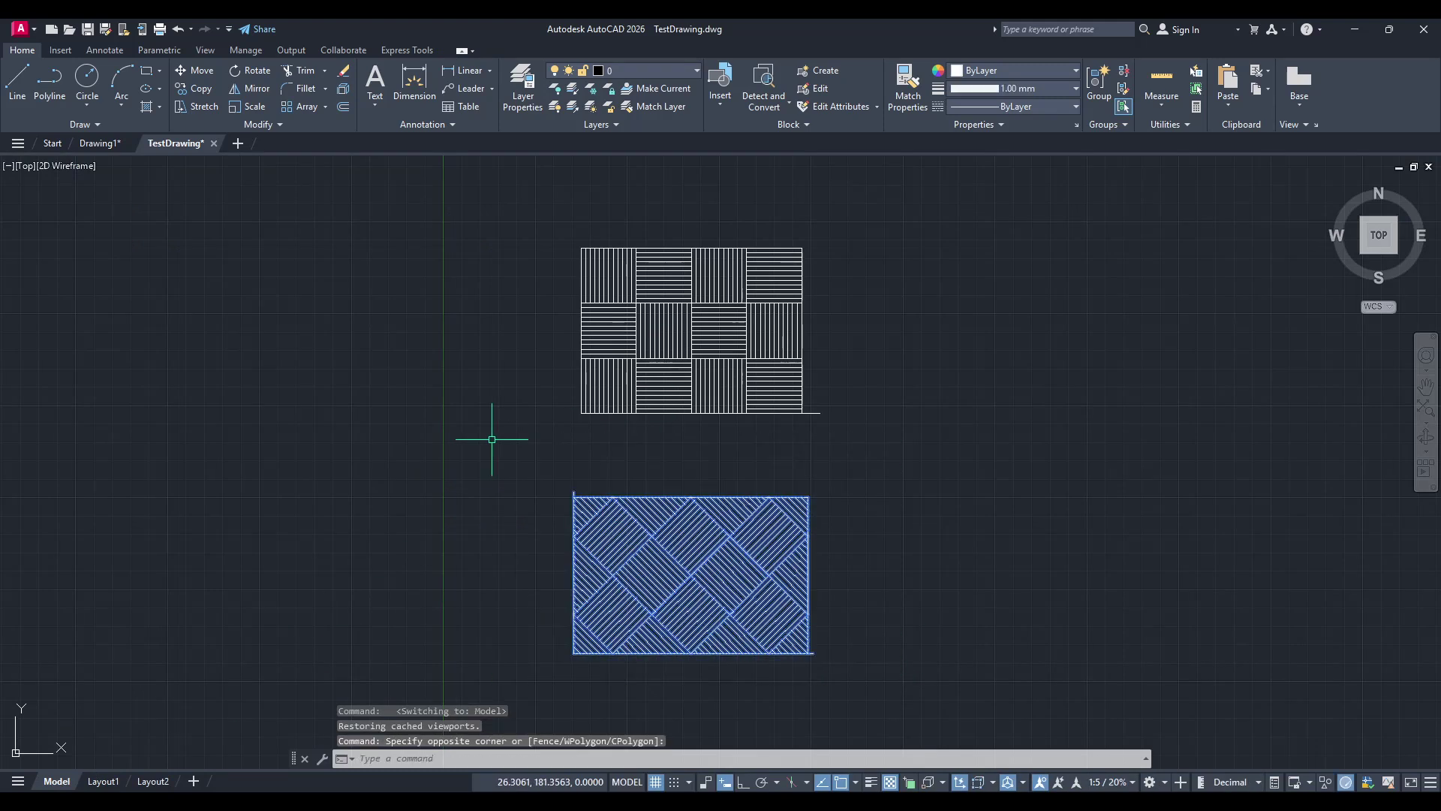
key(ctrl+c)
click(904, 444)
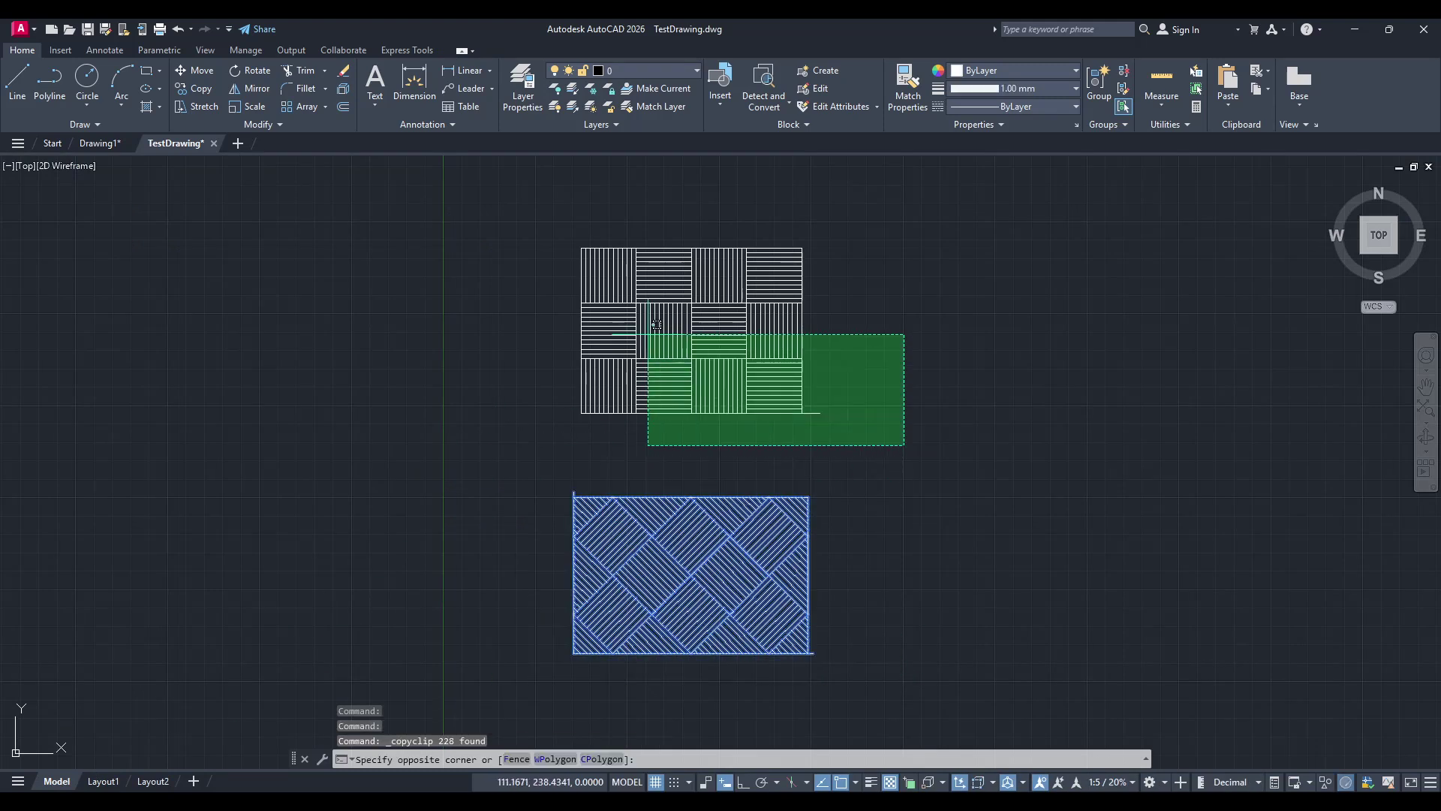
click(495, 215)
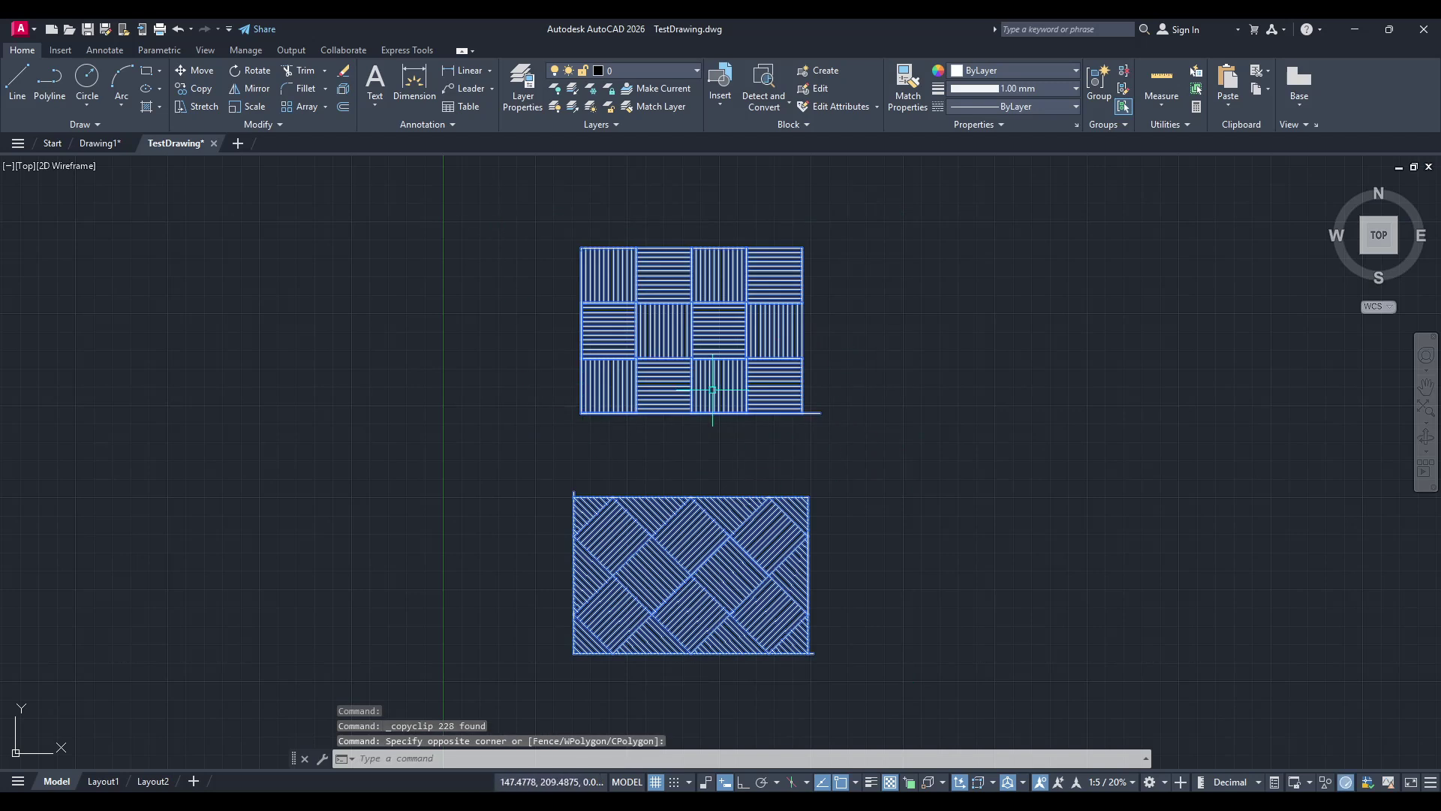
click(864, 636)
key(Escape)
key(Escape)
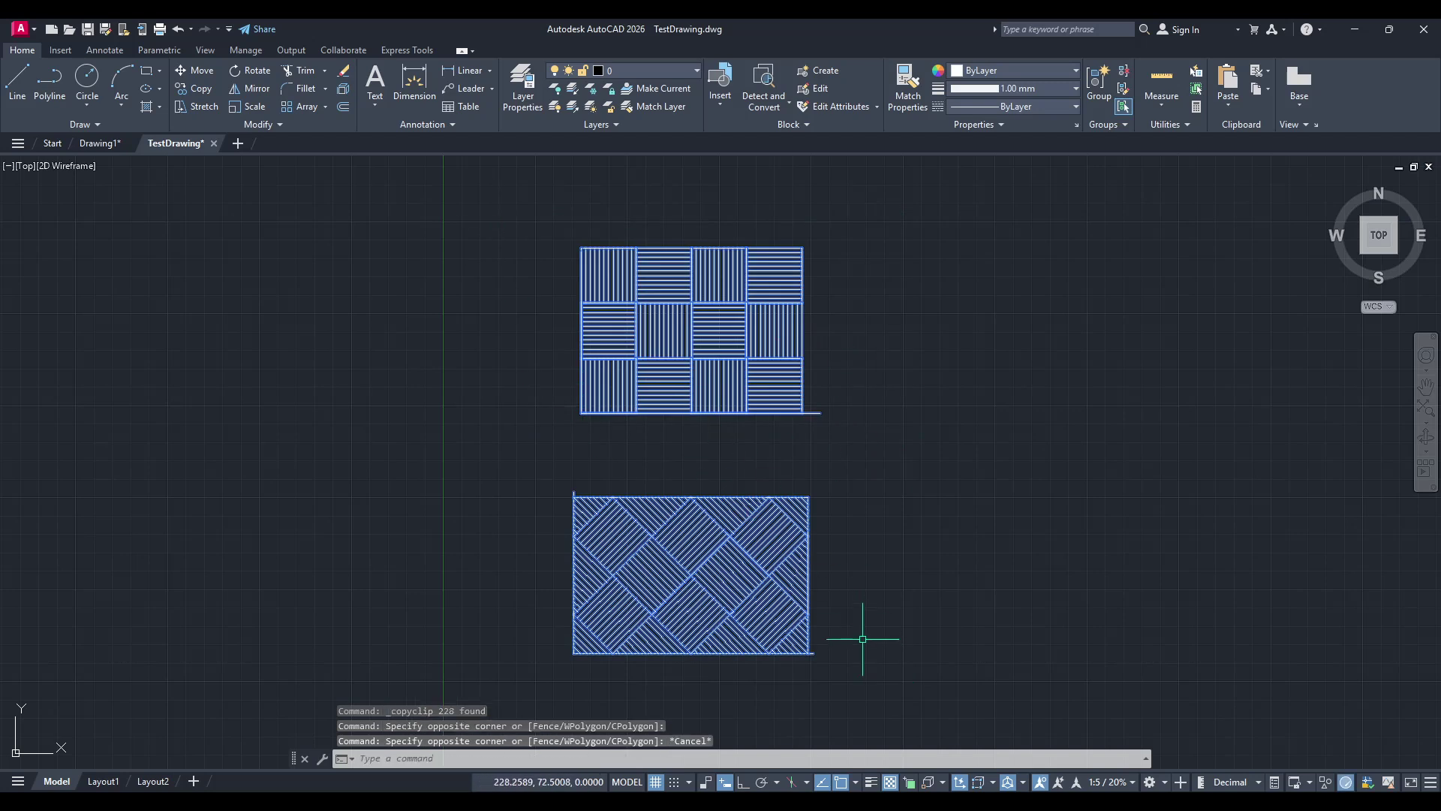
Window-select only the diagonal hatch and copy it to the clipboard, abandoning an in-drawing copy.
click(887, 702)
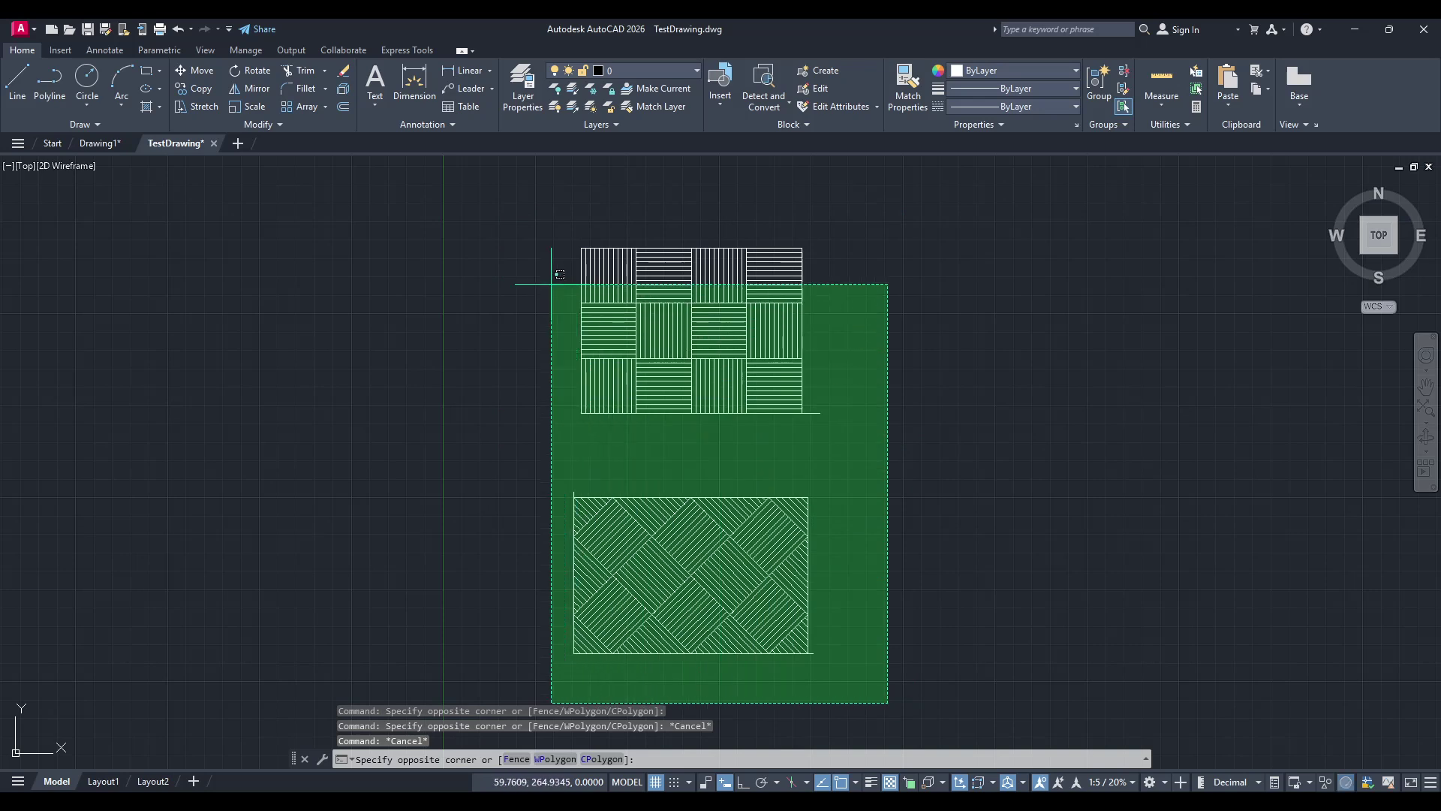
click(510, 453)
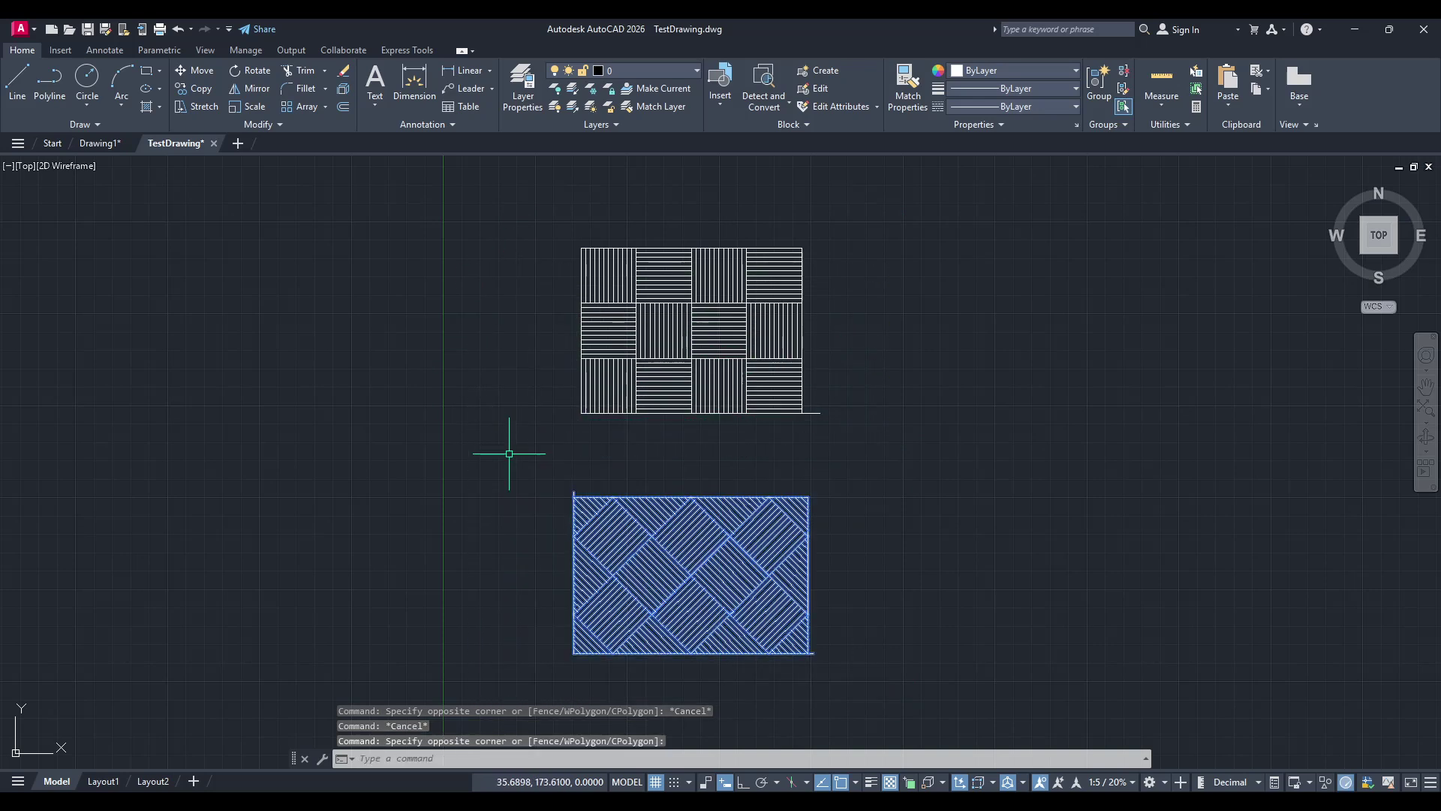
mouse_move(585, 600)
middle_down()
mouse_move(630, 475)
mouse_move(654, 493)
middle_up()
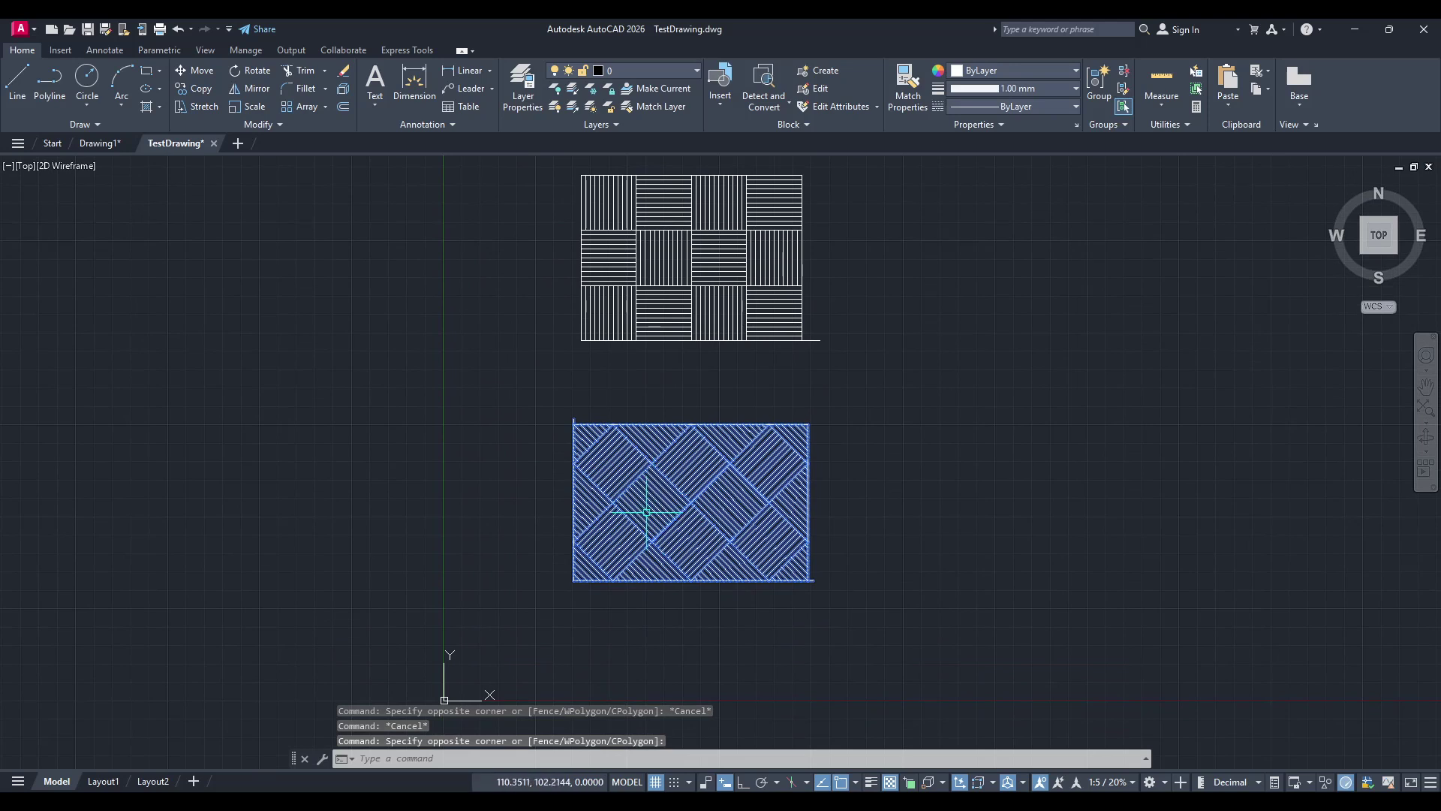
scroll(646, 512, up, 2)
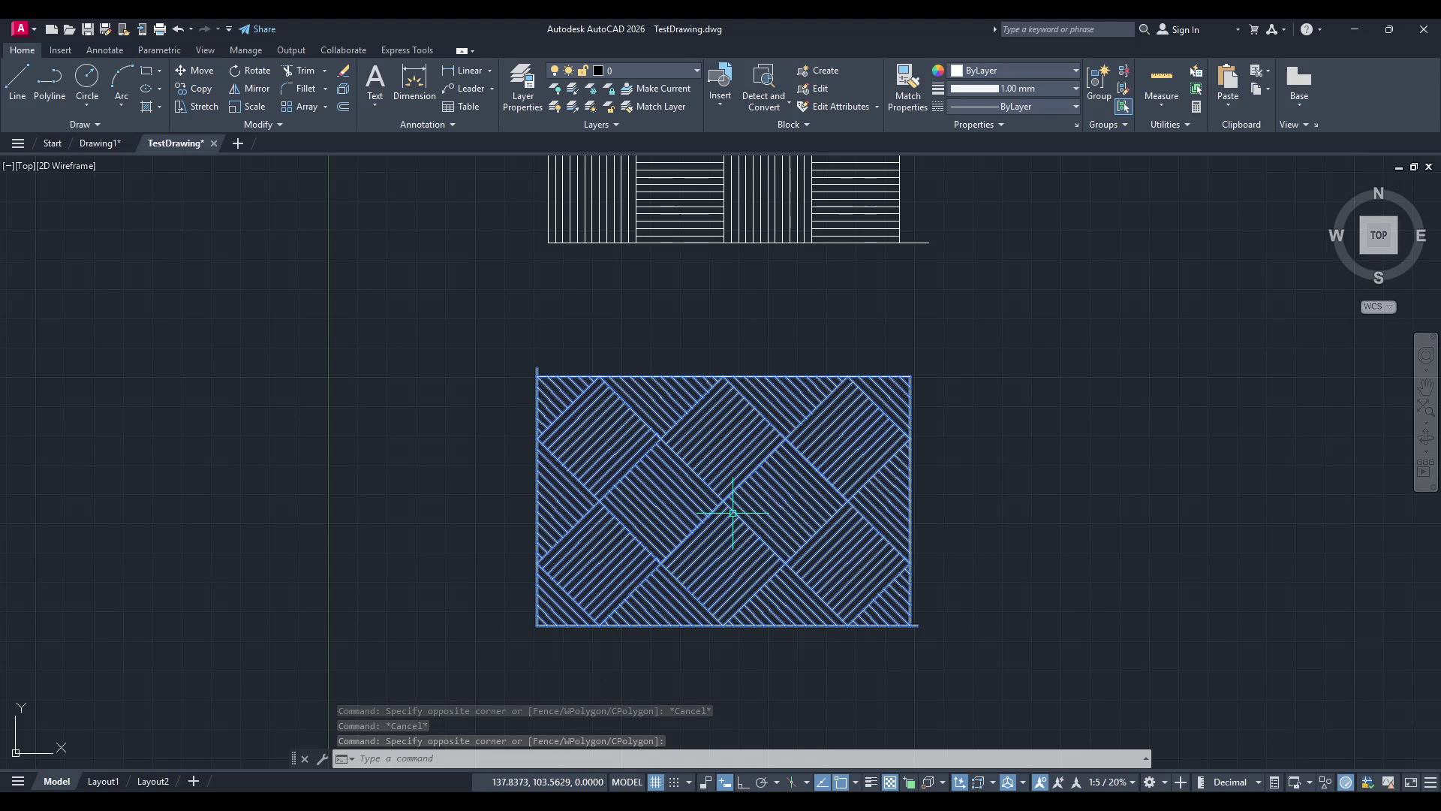
key(ctrl+c)
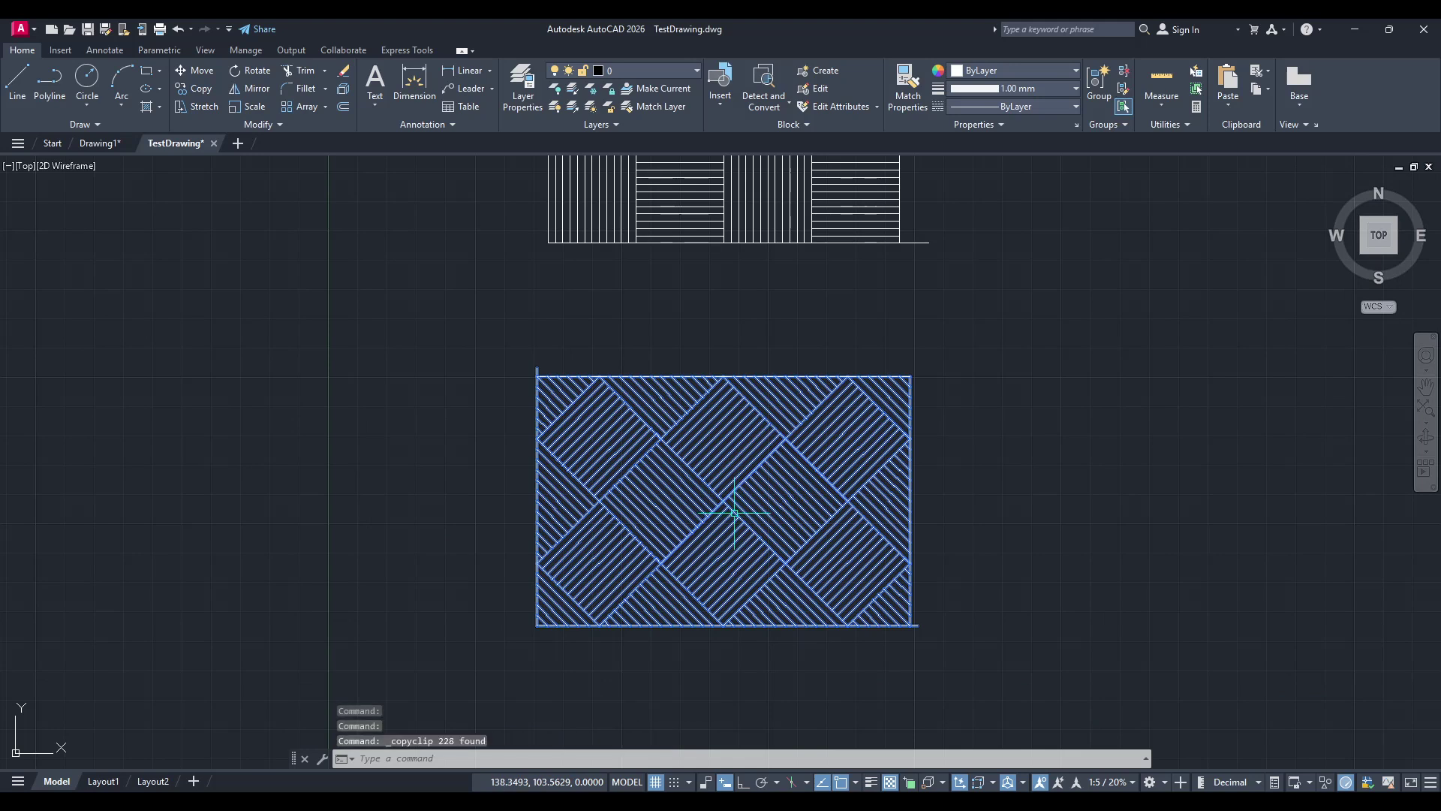
right_click(730, 479)
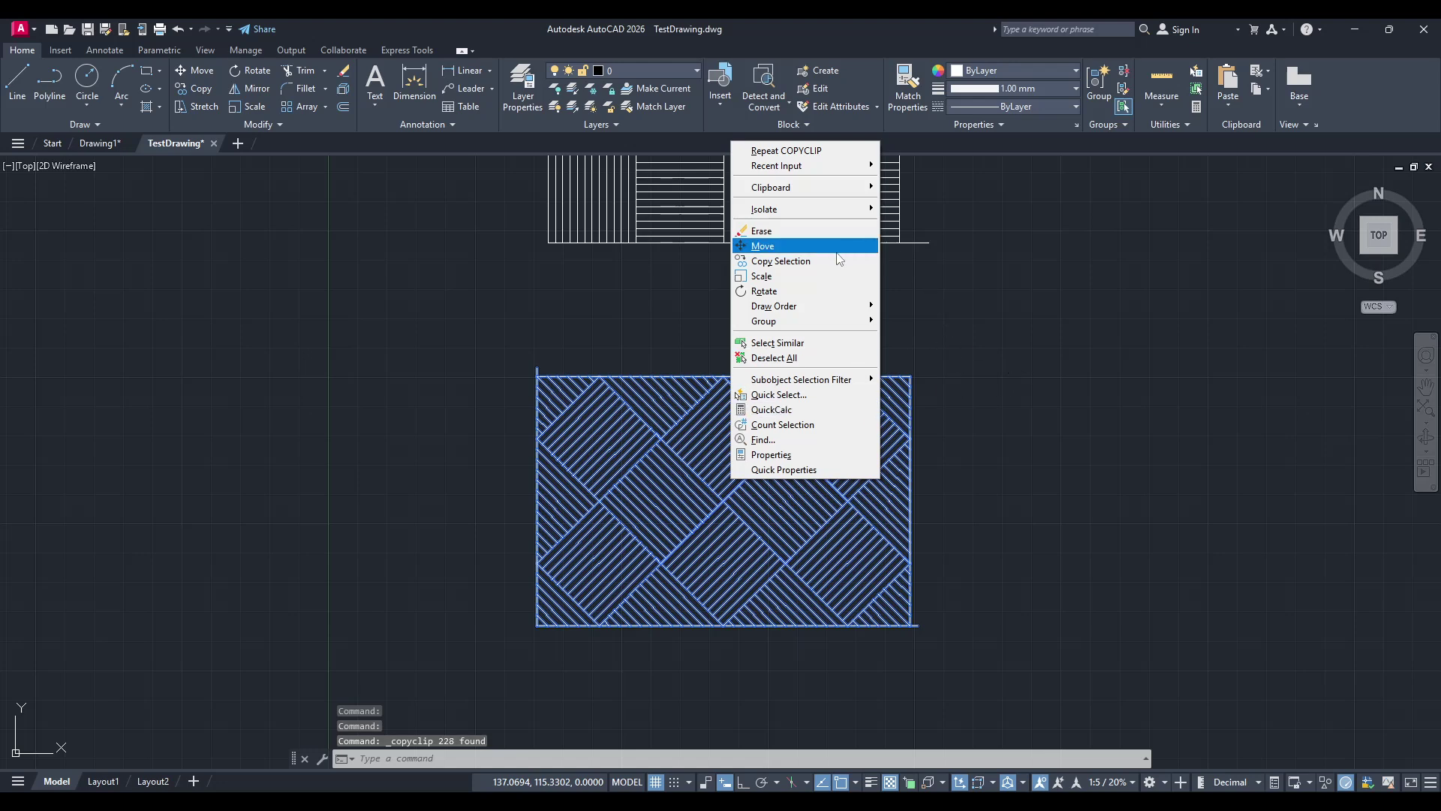
click(807, 263)
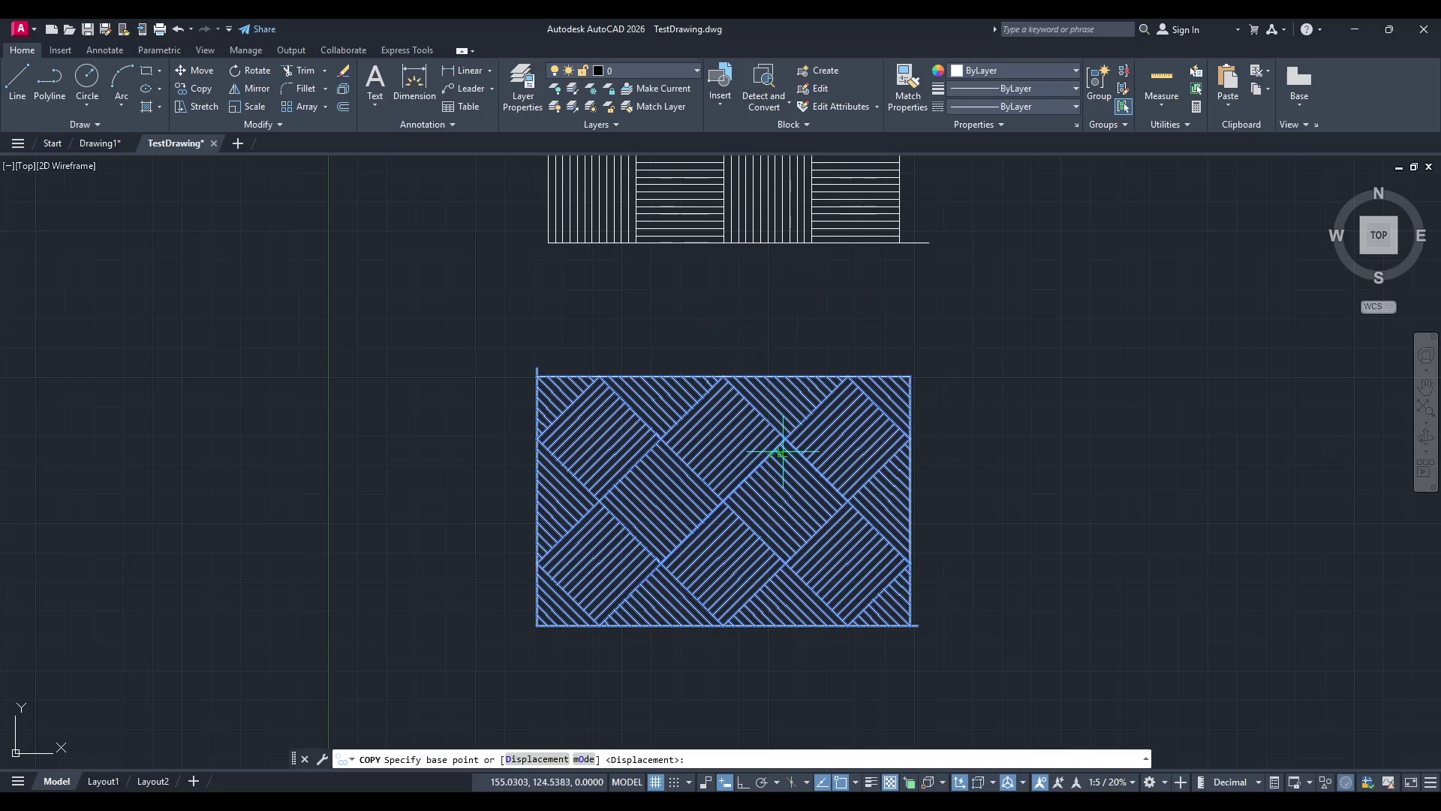
click(538, 624)
key(Escape)
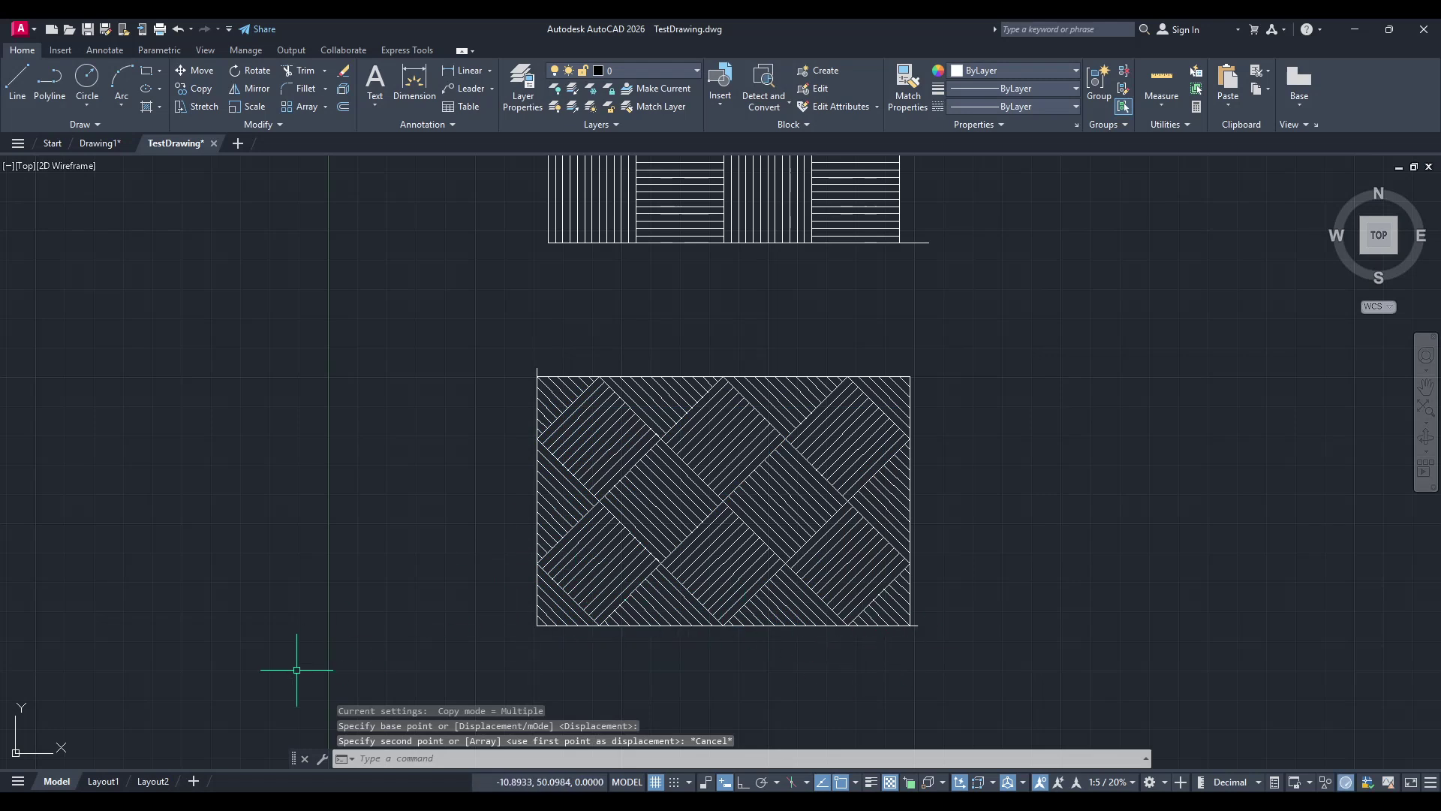
Open Layout2 and frame its empty paper sheet in view.
click(154, 782)
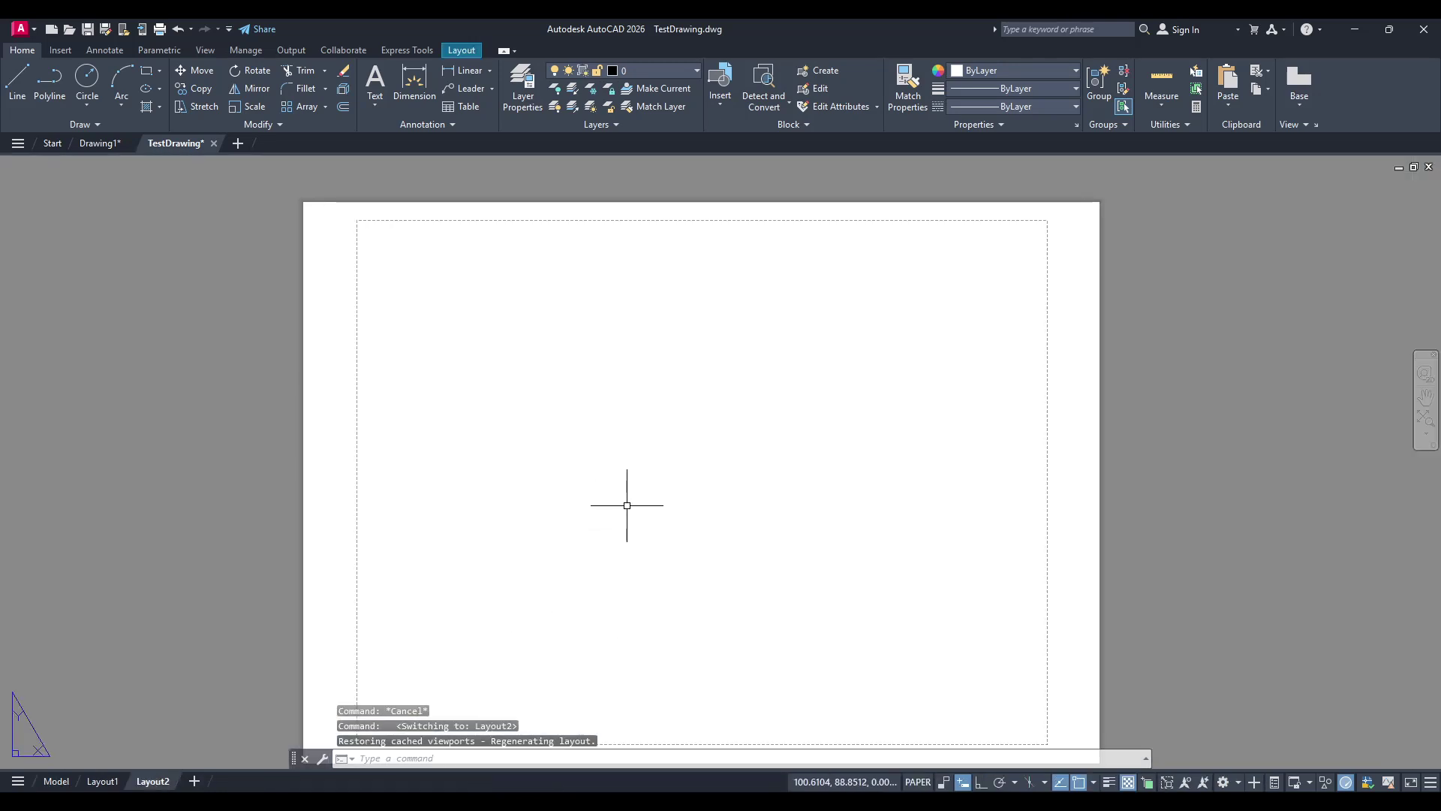
scroll(628, 499, down, 2)
scroll(579, 471, up, 2)
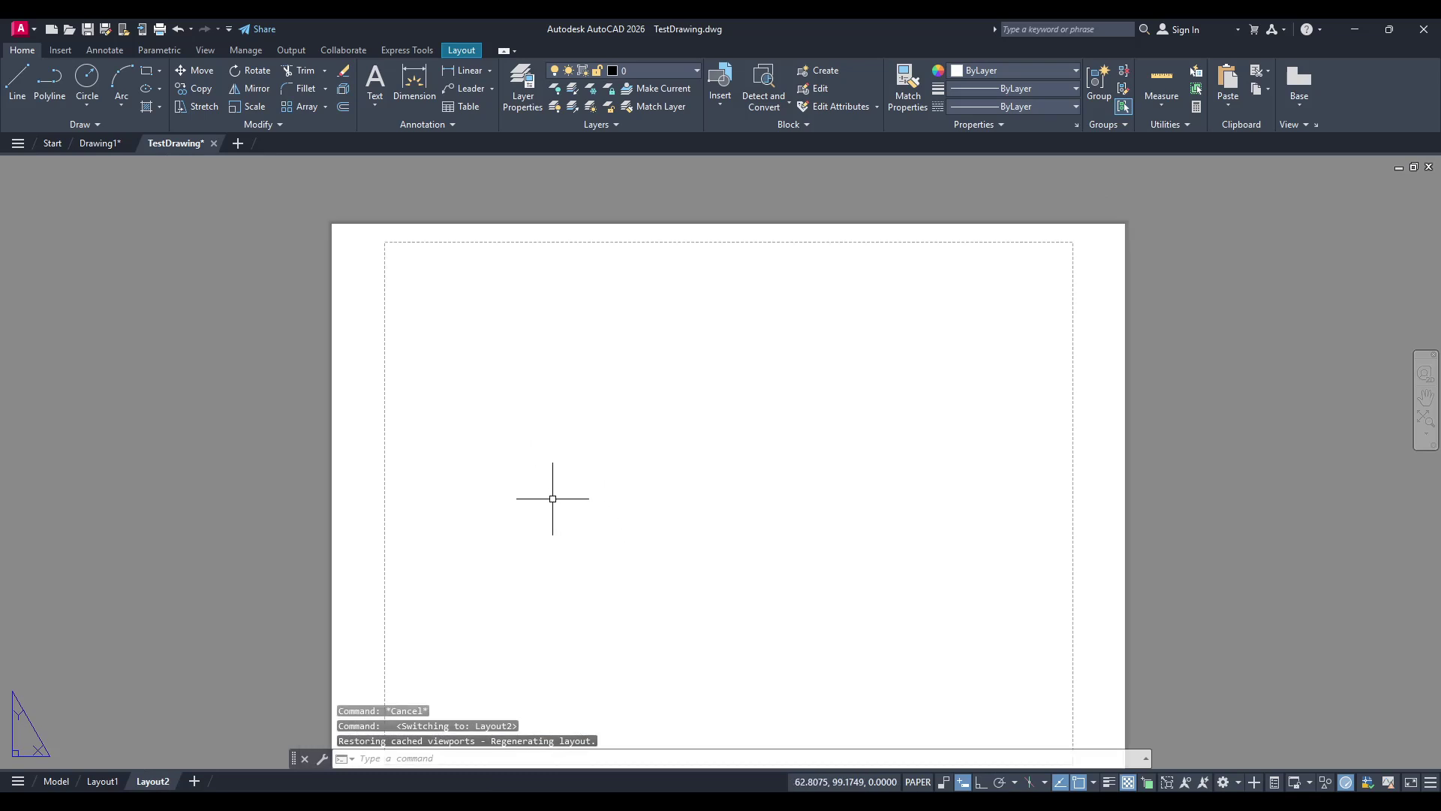
middle_drag(583, 498, 583, 434)
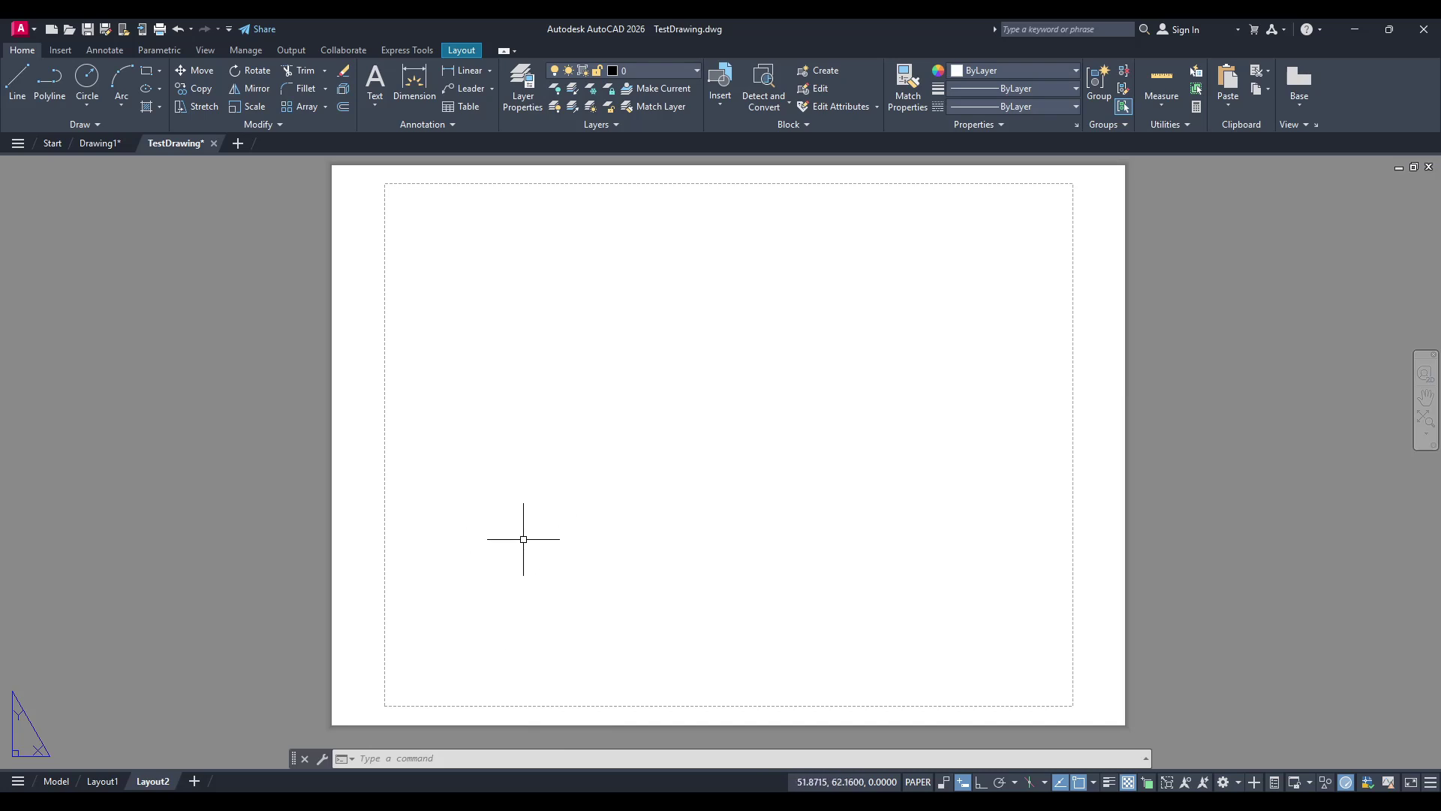
Paste the diagonal hatch with Ctrl+V near the sheet's upper left, dismissing the extra menu.
key(ctrl+v)
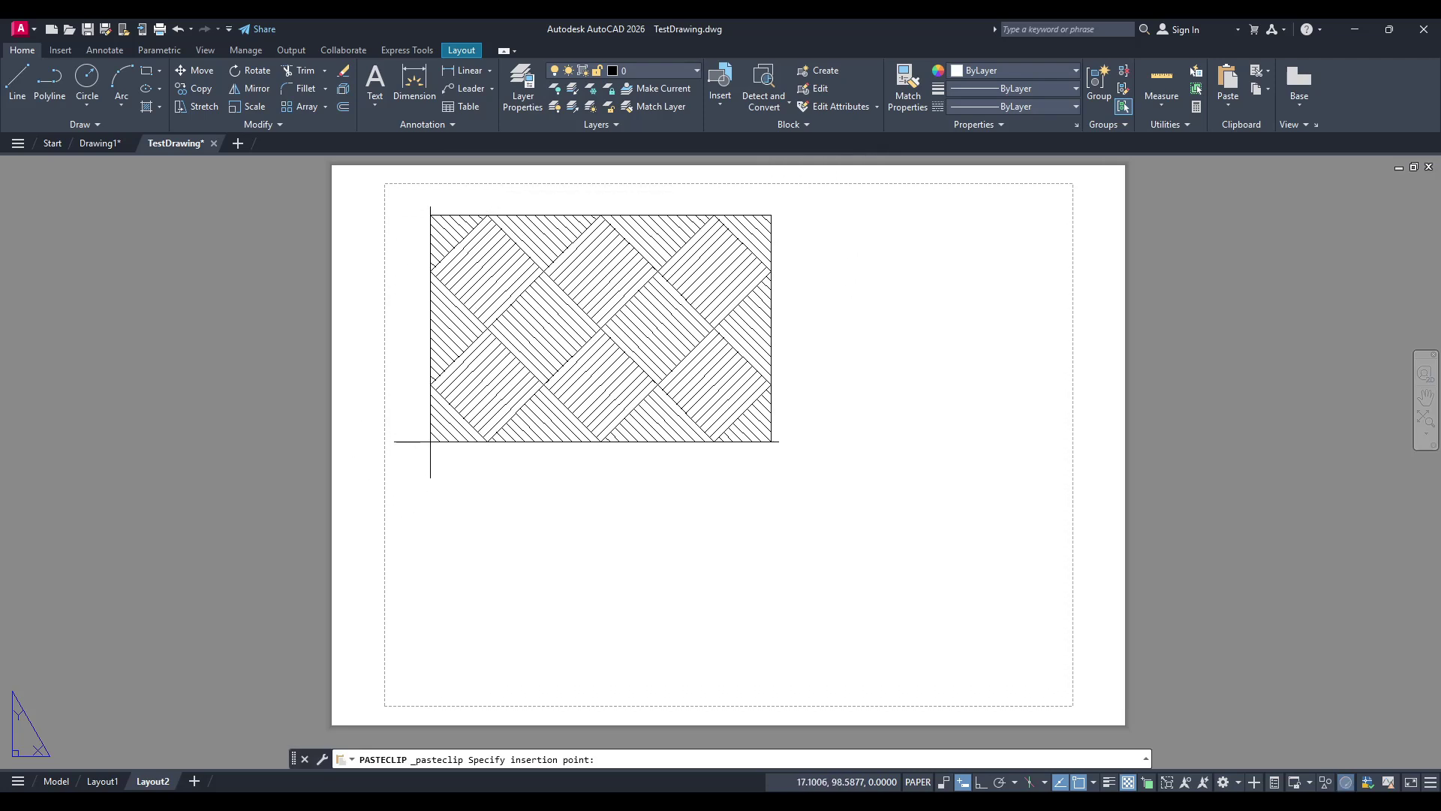
click(429, 442)
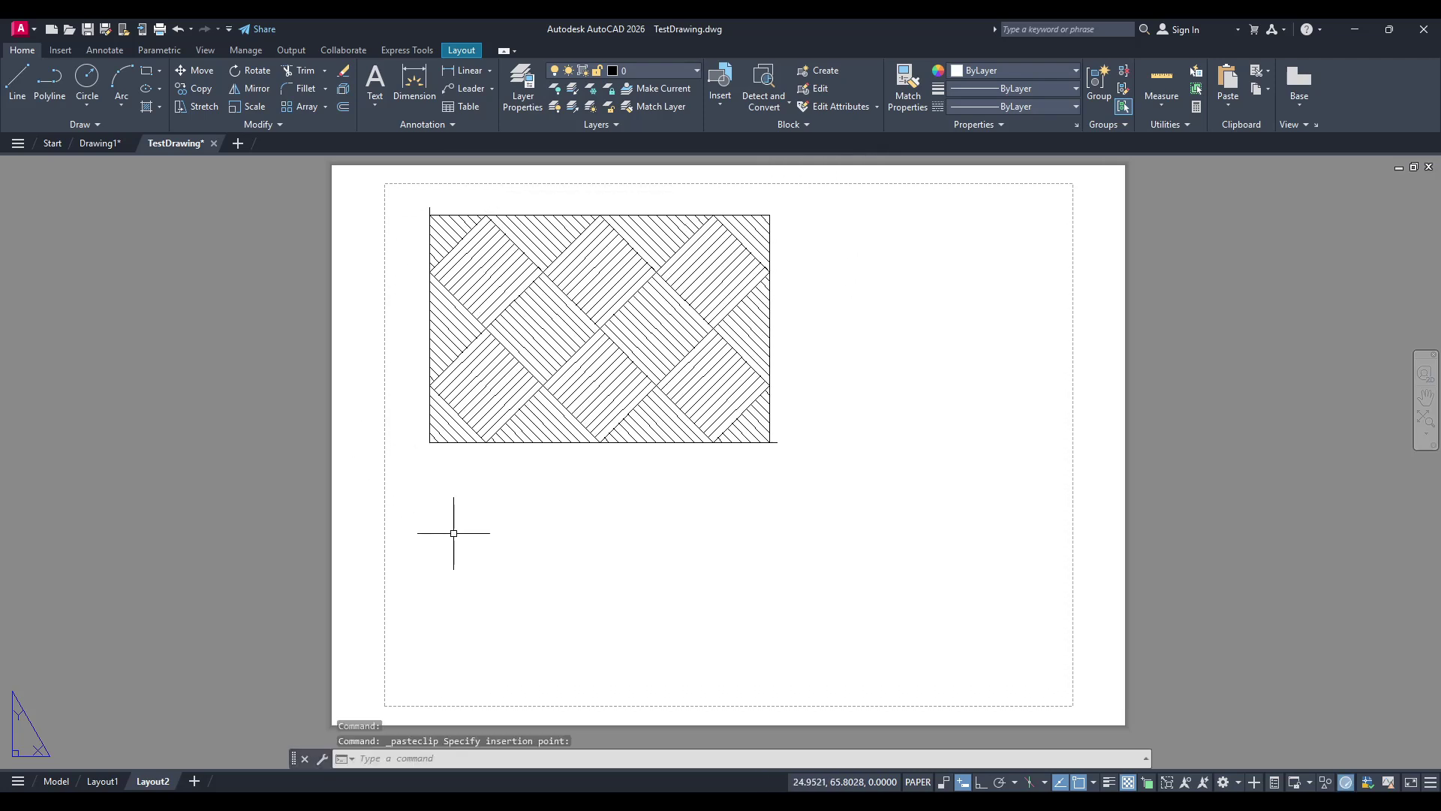
right_click(884, 542)
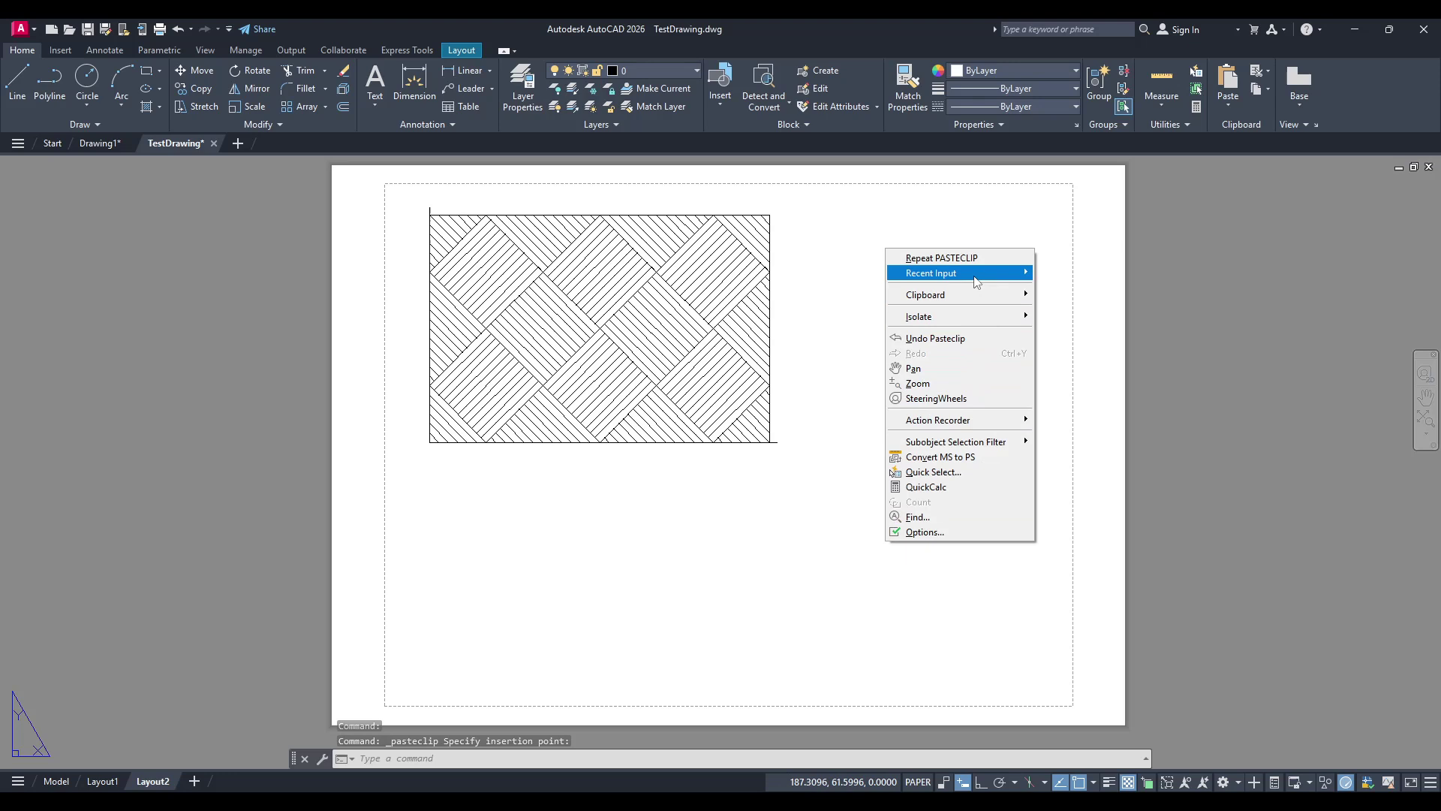
mouse_move(931, 303)
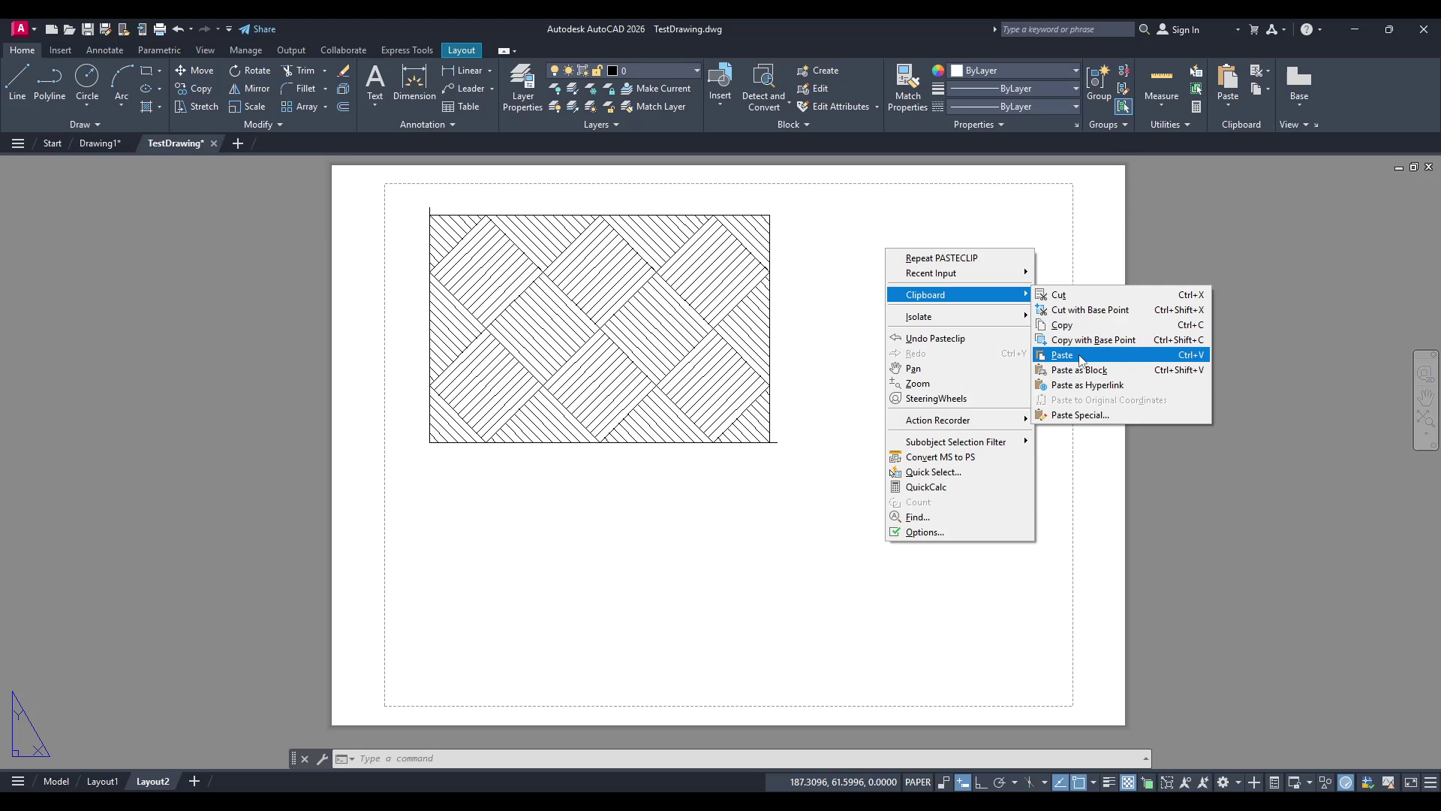
key(Escape)
key(Escape)
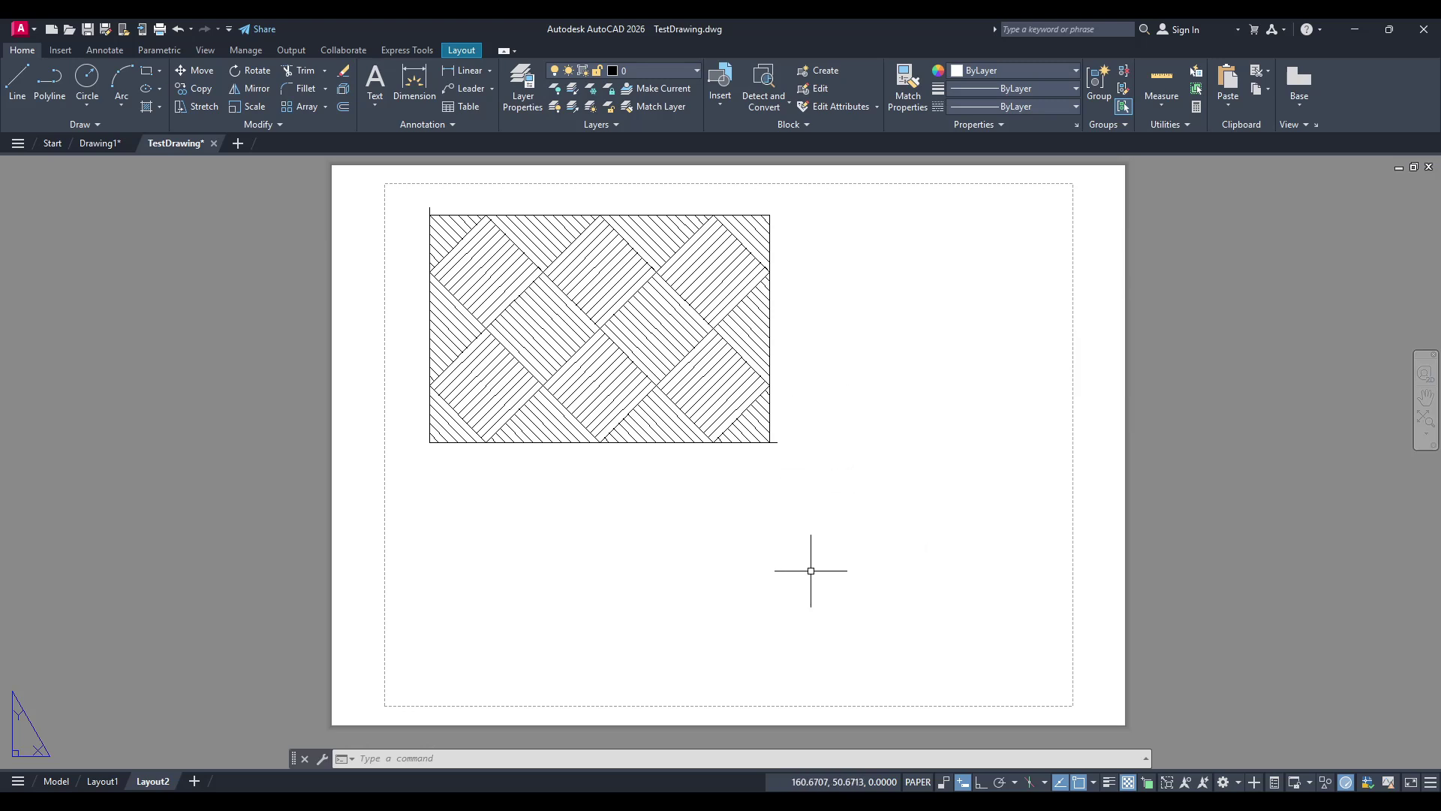
In Model space, window-select the checkerboard parquet hatch, Clipboard > Copy it, and return to Layout2.
click(56, 782)
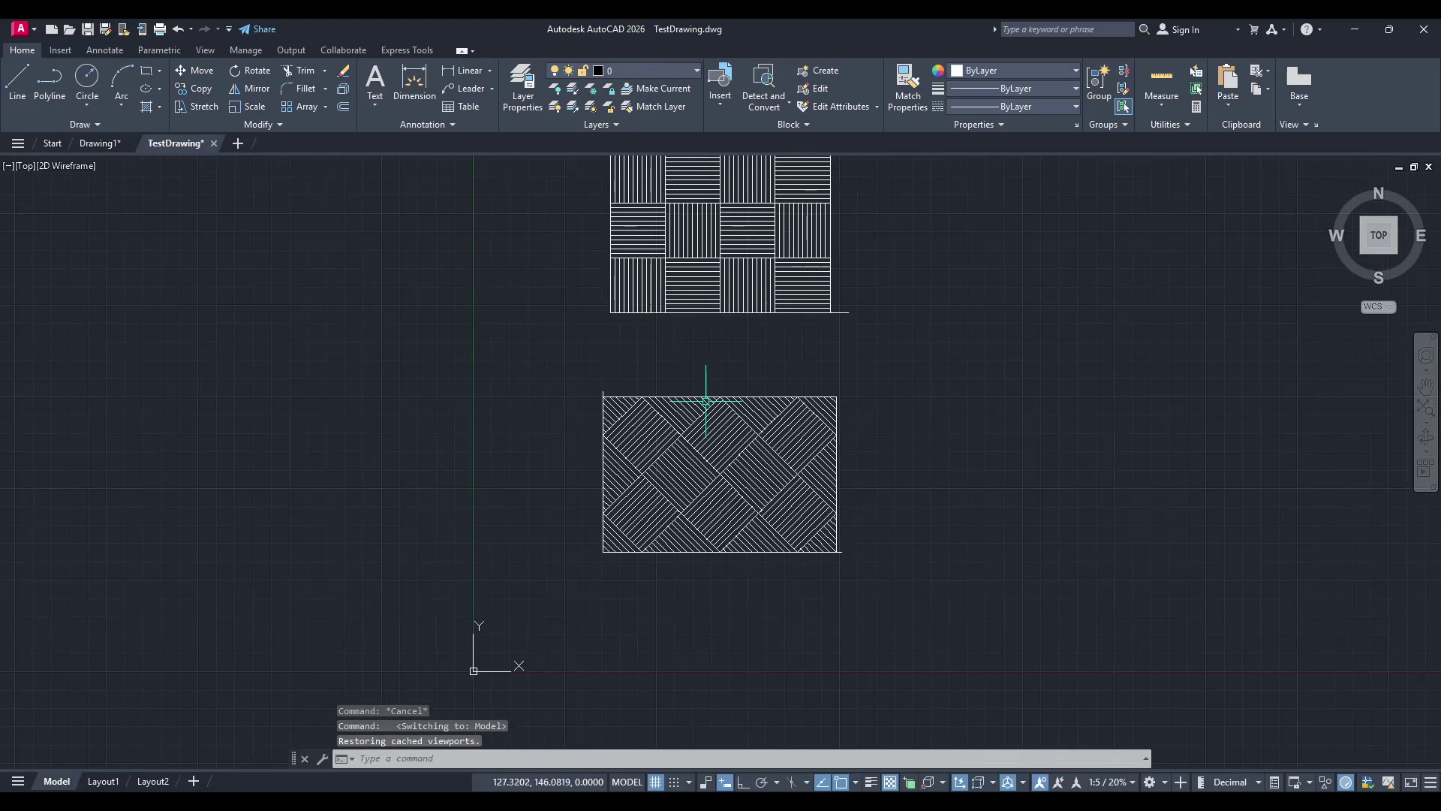
middle_drag(705, 401, 705, 544)
scroll(804, 486, up, 2)
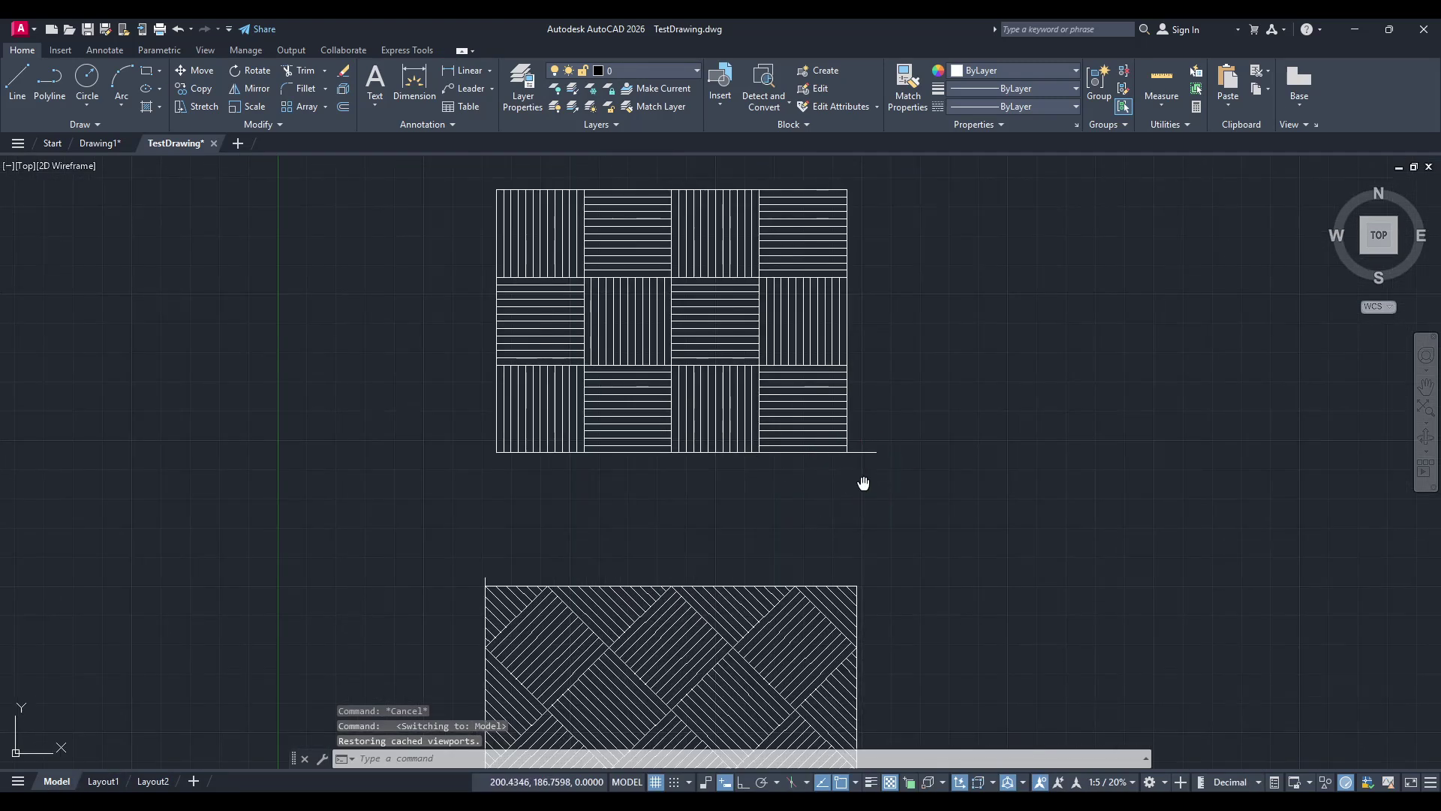
scroll(863, 482, down, 2)
click(918, 527)
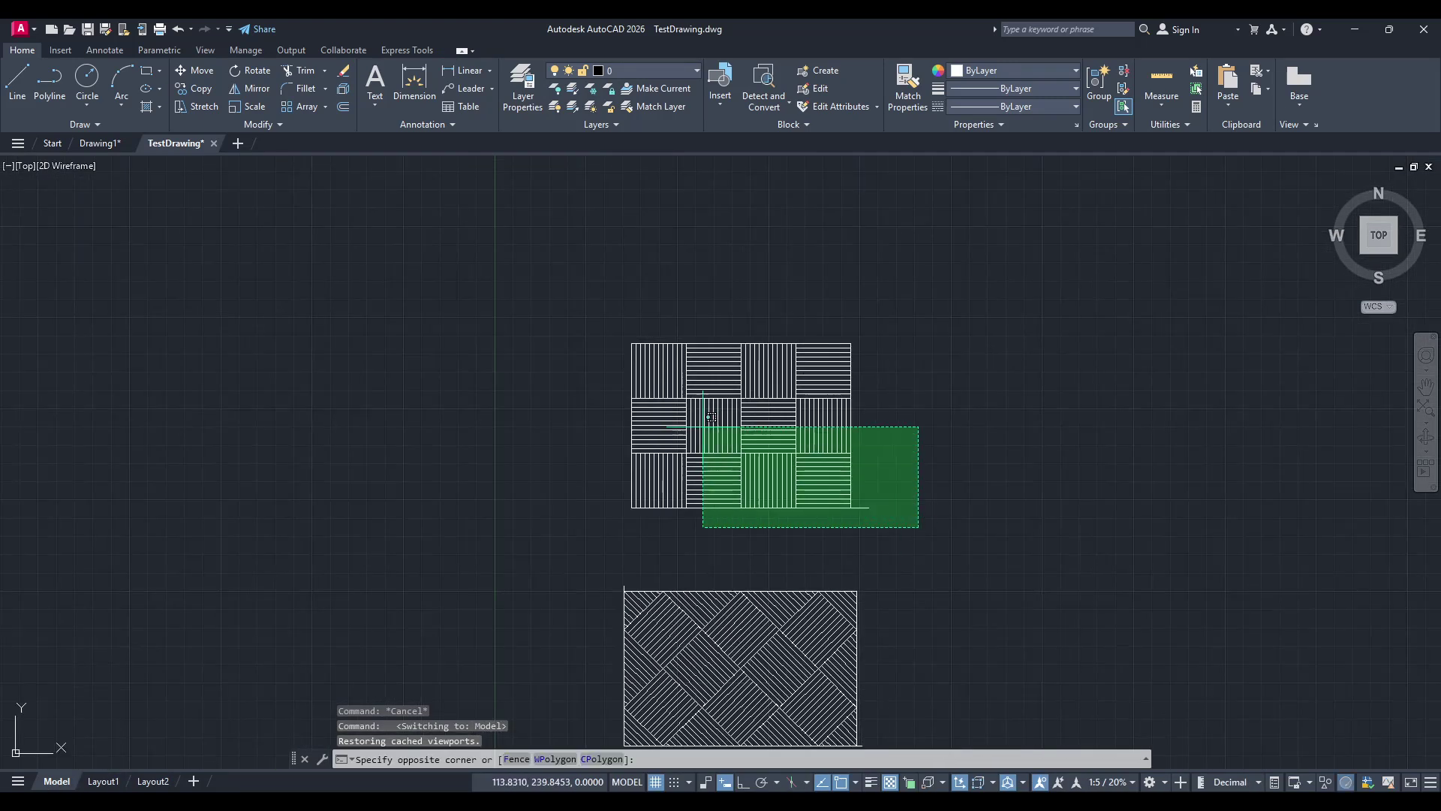
click(581, 312)
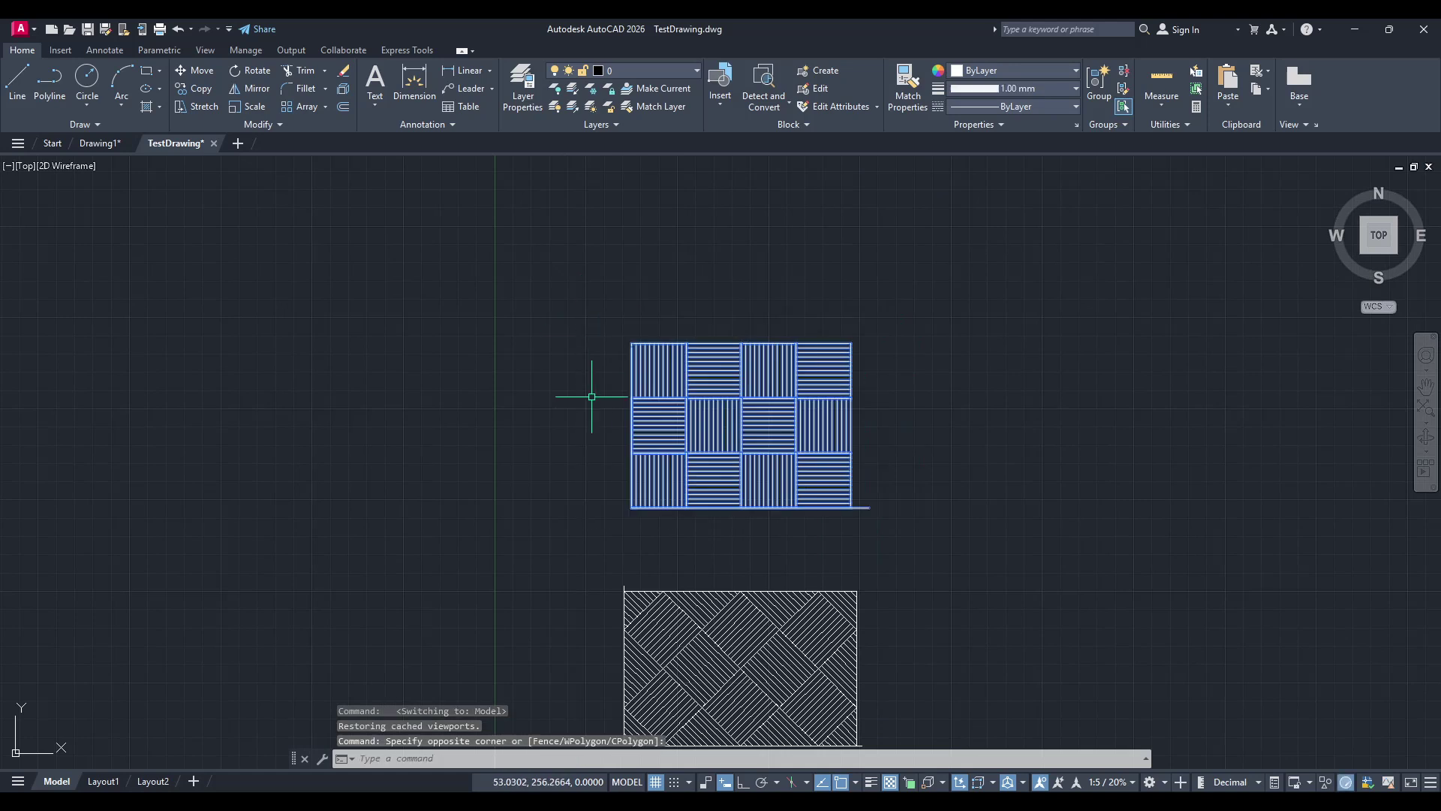
right_click(725, 418)
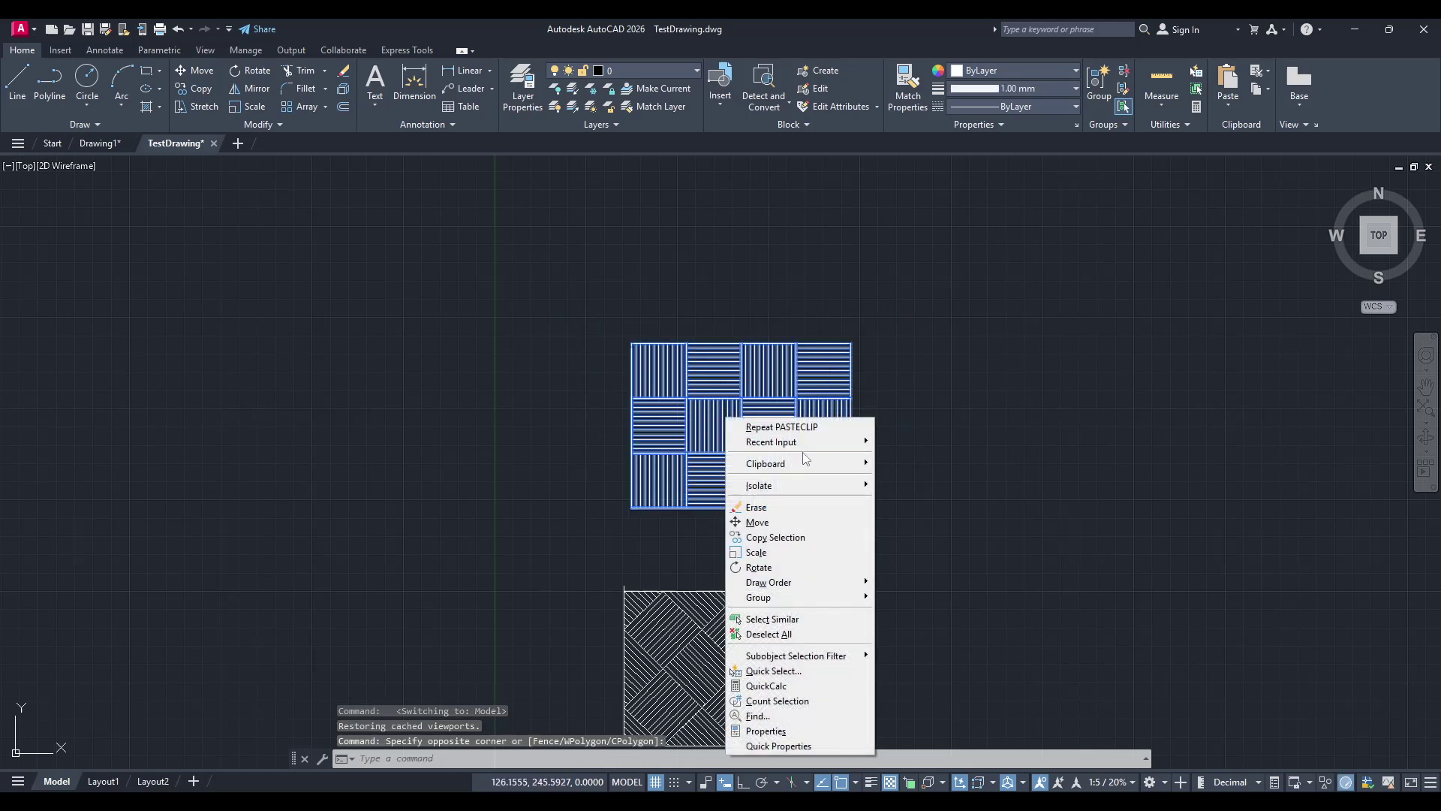
mouse_move(797, 471)
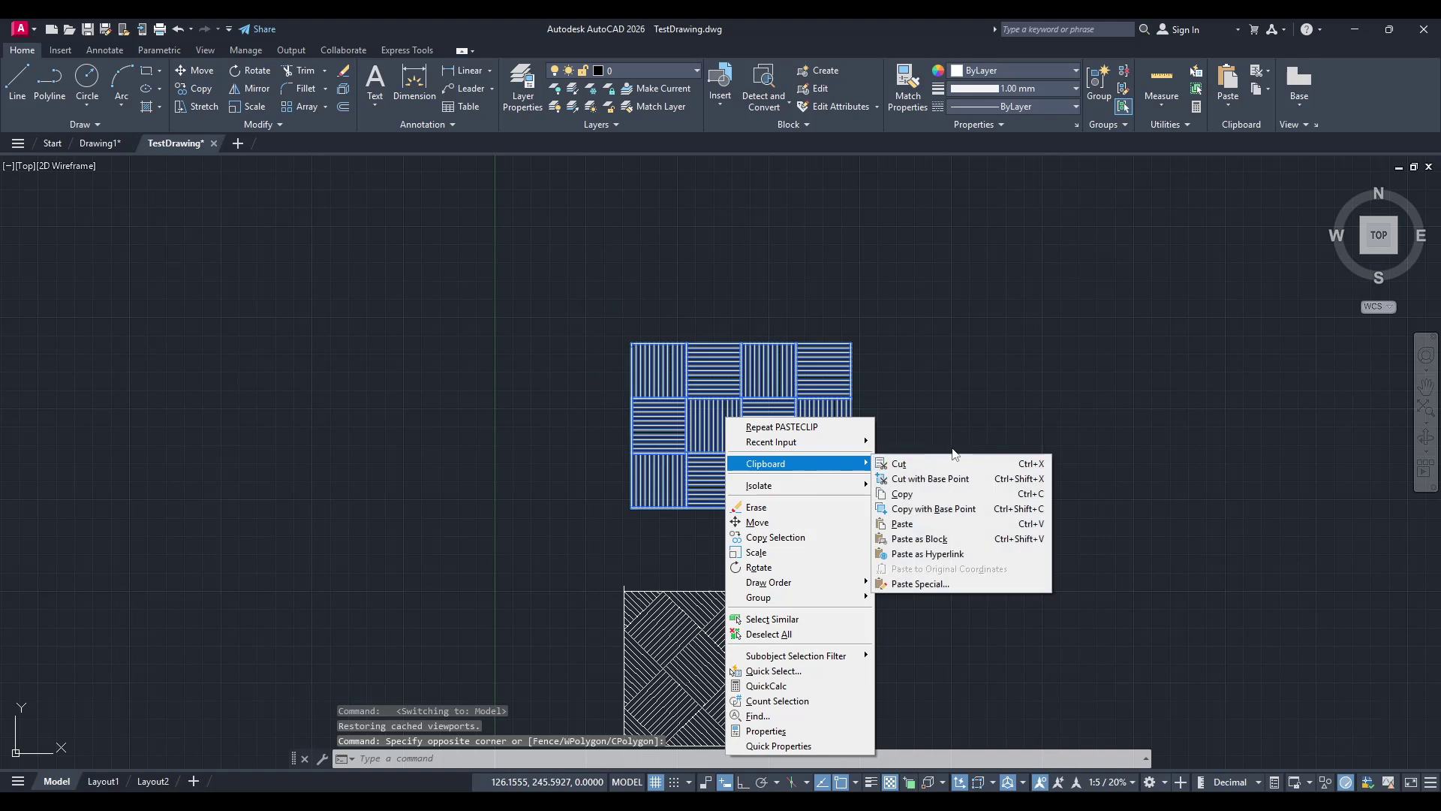
click(934, 497)
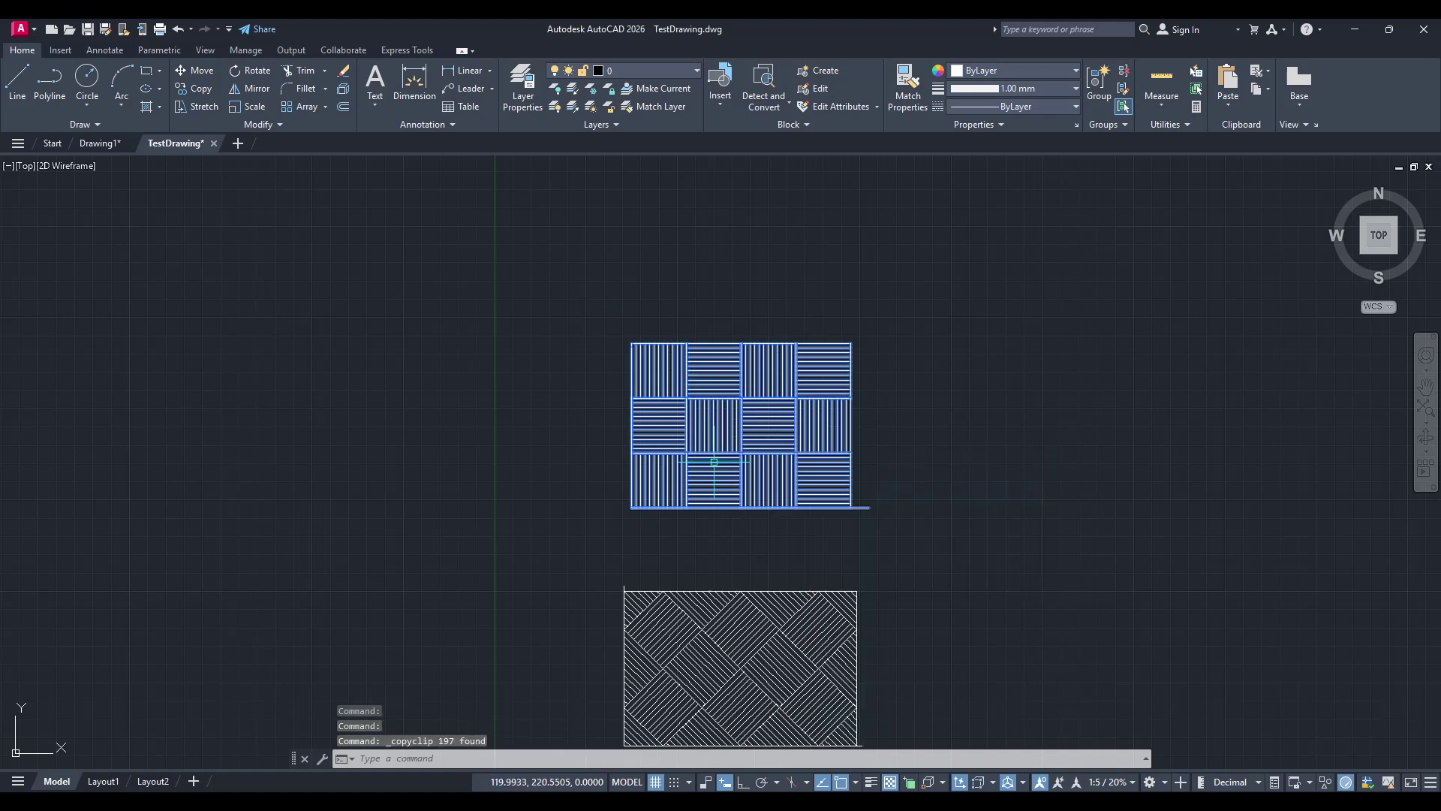
click(152, 781)
Paste the parquet hatch via Clipboard > Paste at the lower right of the sheet.
right_click(865, 582)
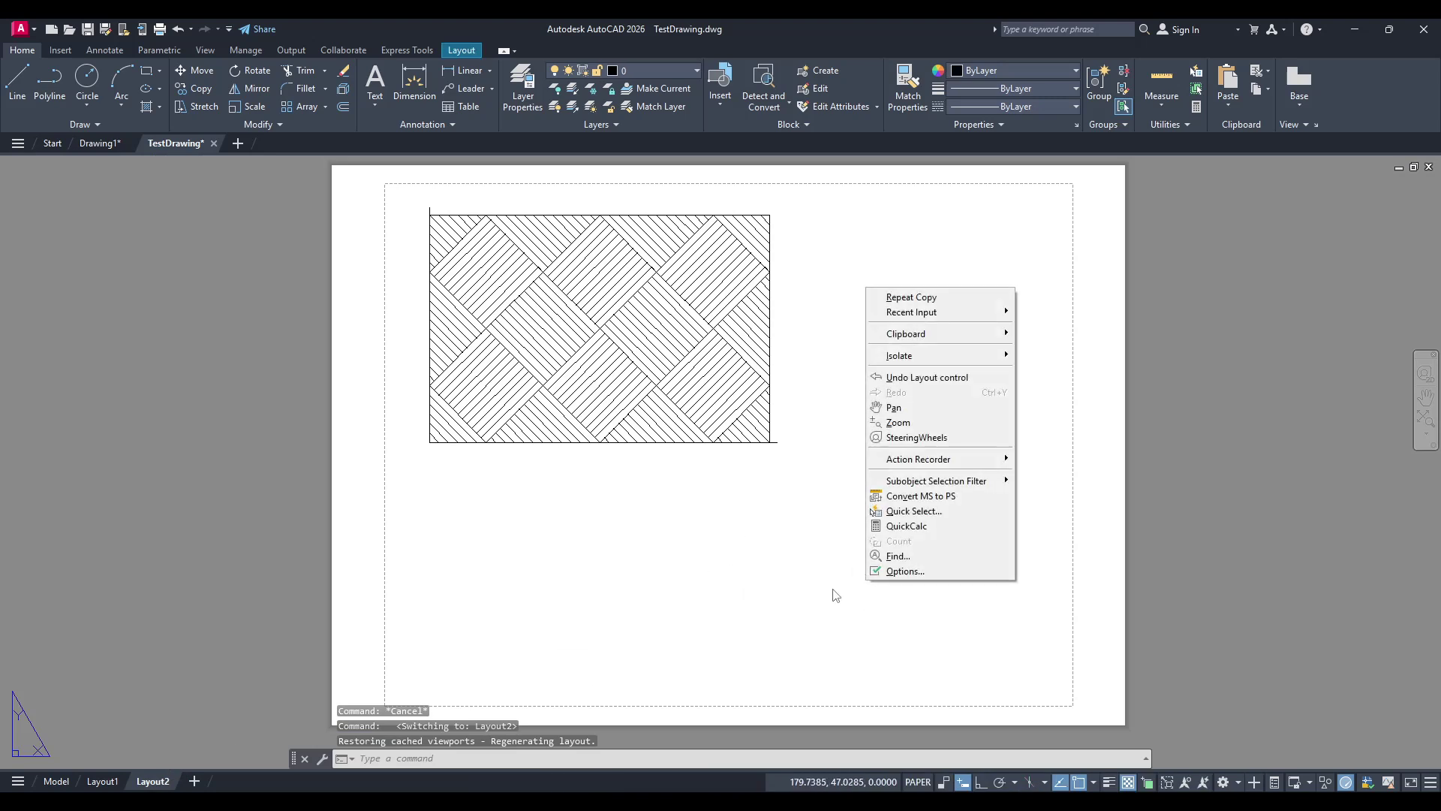
mouse_move(935, 342)
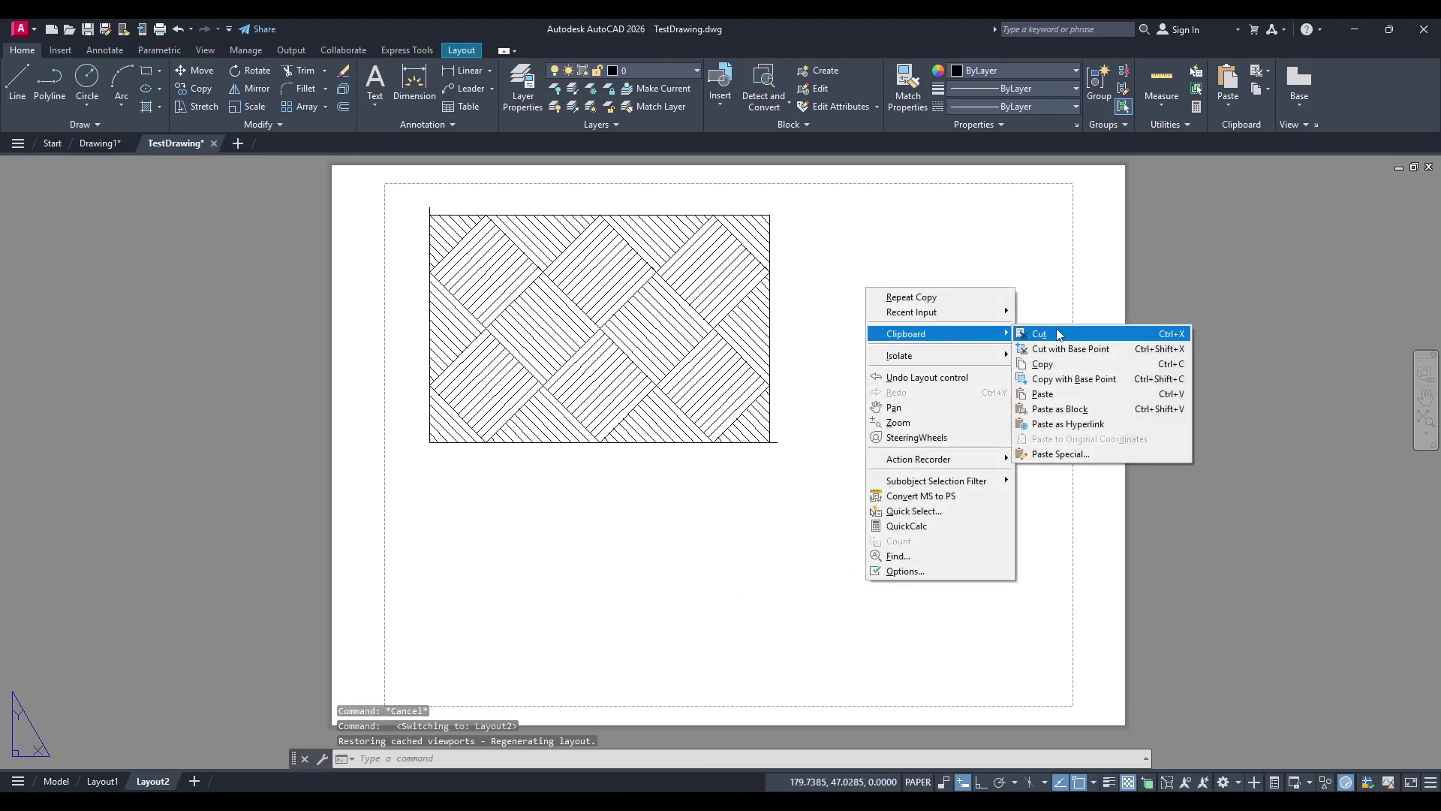
click(1083, 394)
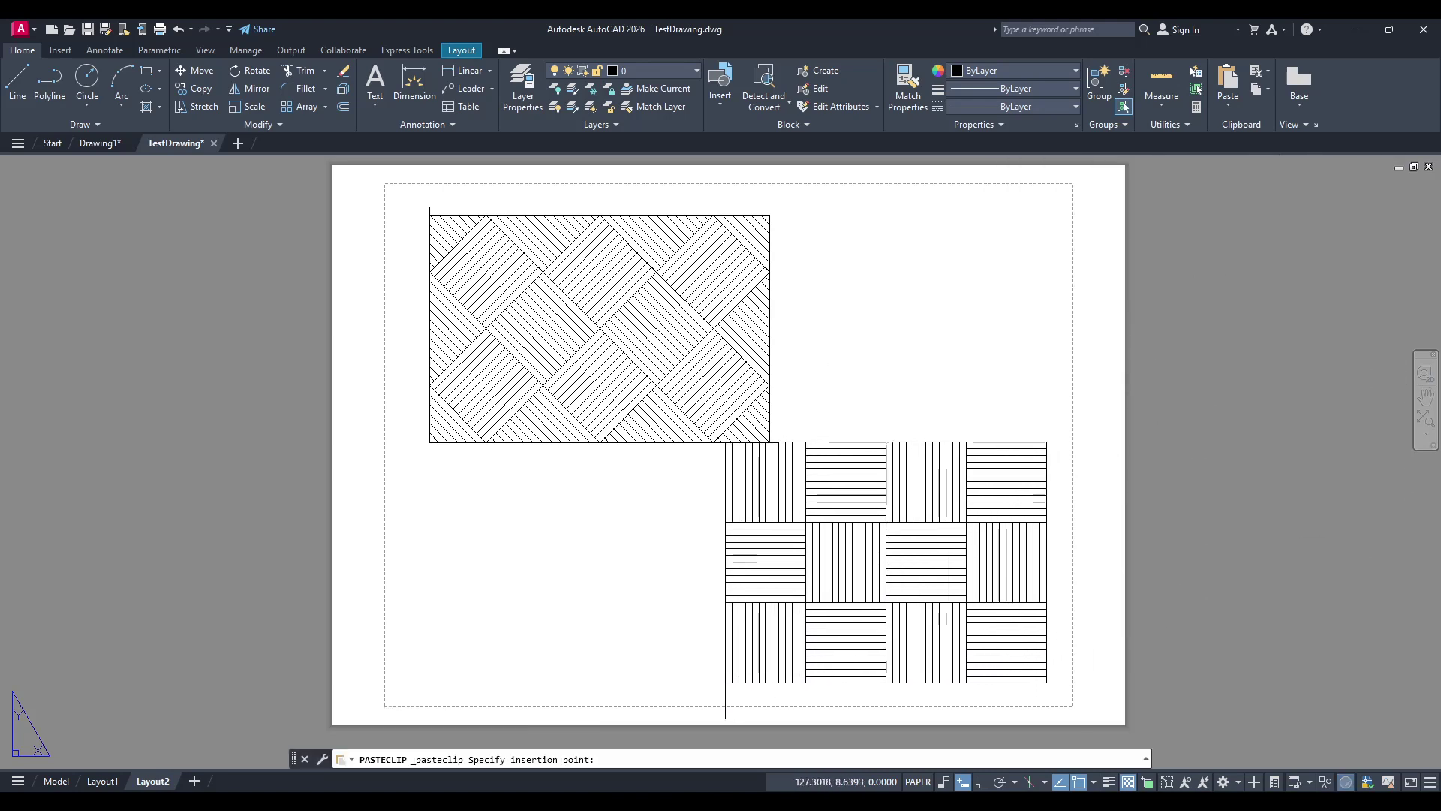
click(726, 694)
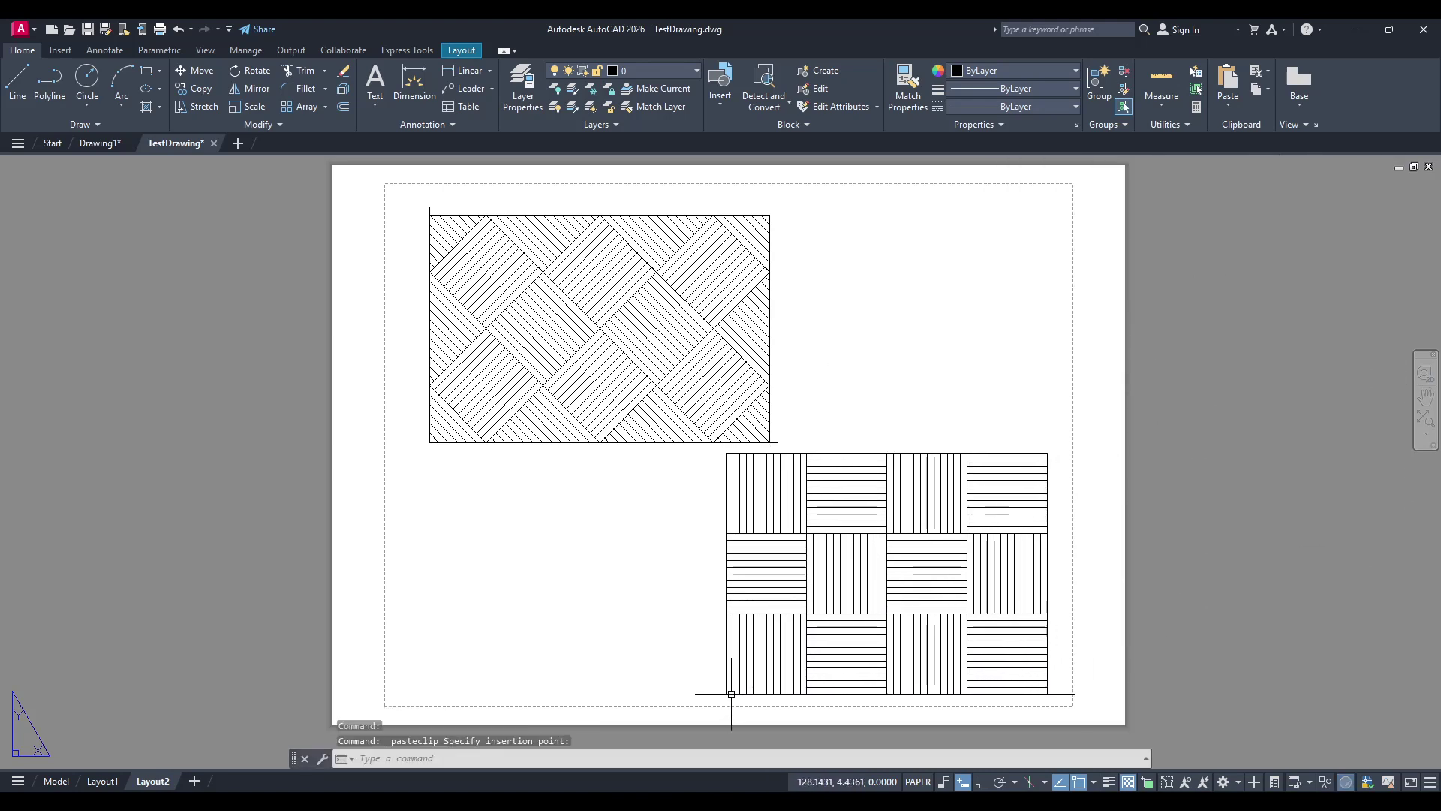
click(798, 445)
Move the diagonal hatch up-left toward the sheet's corner.
click(386, 201)
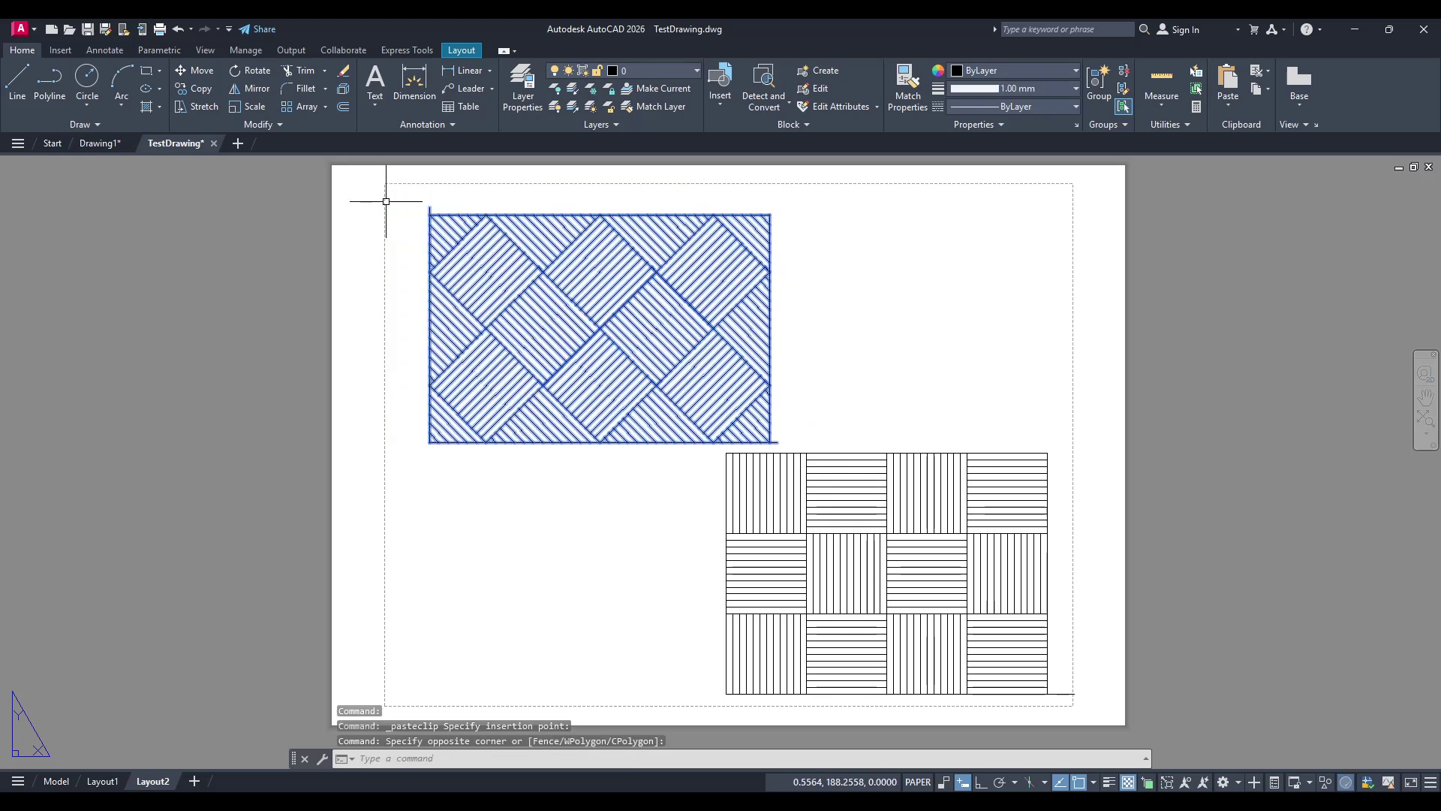
key(Return)
click(597, 328)
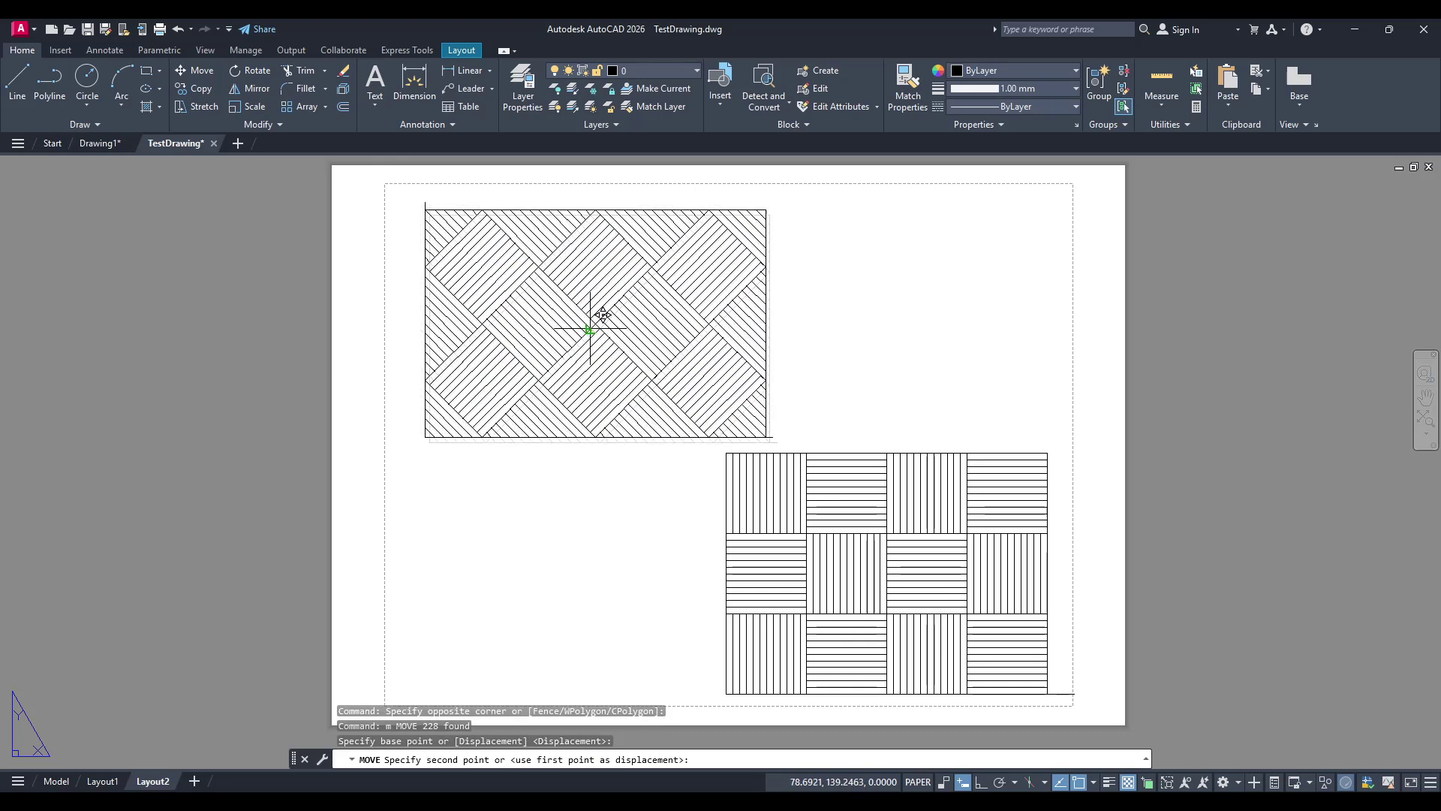
click(566, 309)
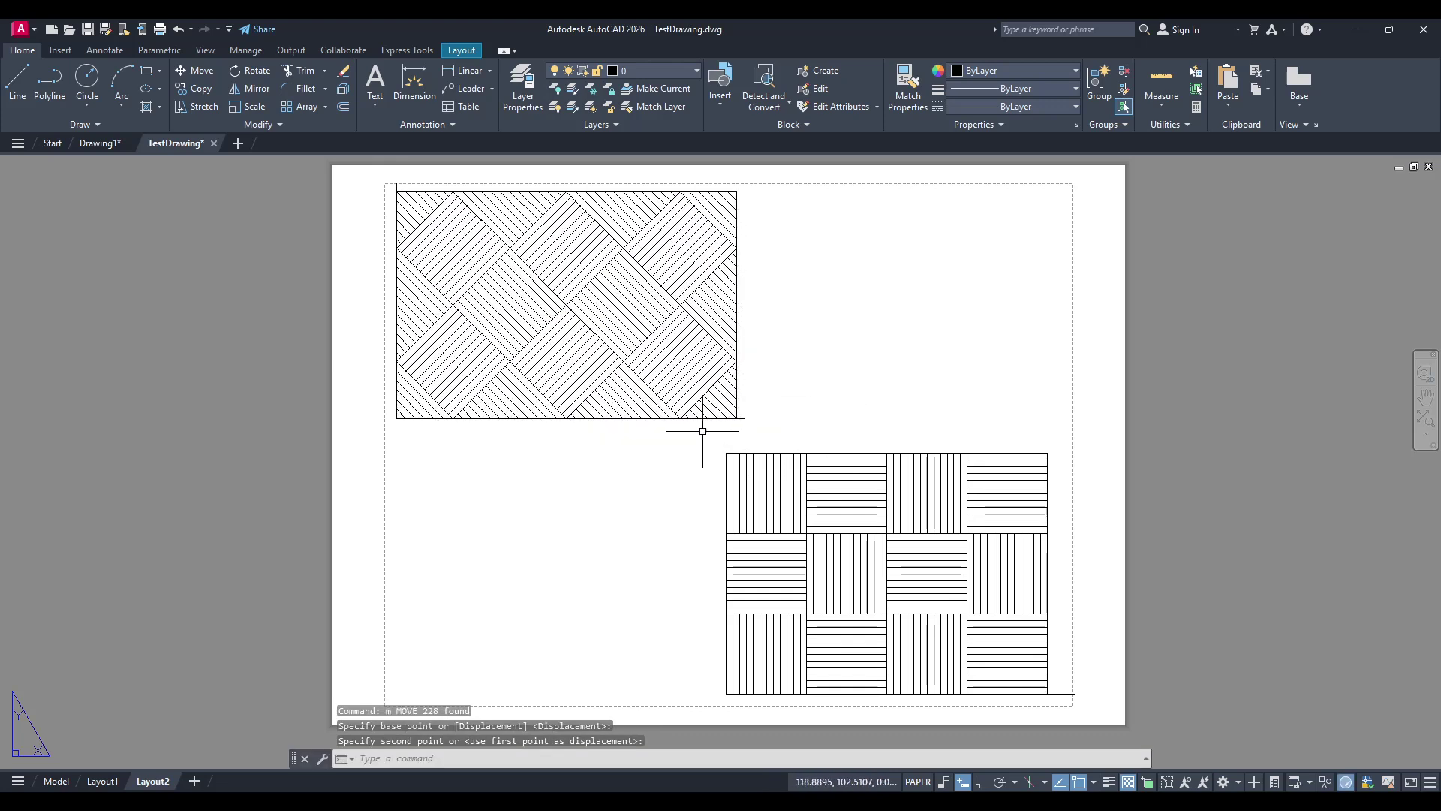
Window-select the parquet hatch and move it slightly left with MOVE (m).
click(686, 434)
click(1156, 713)
text(m)
key(Return)
click(863, 578)
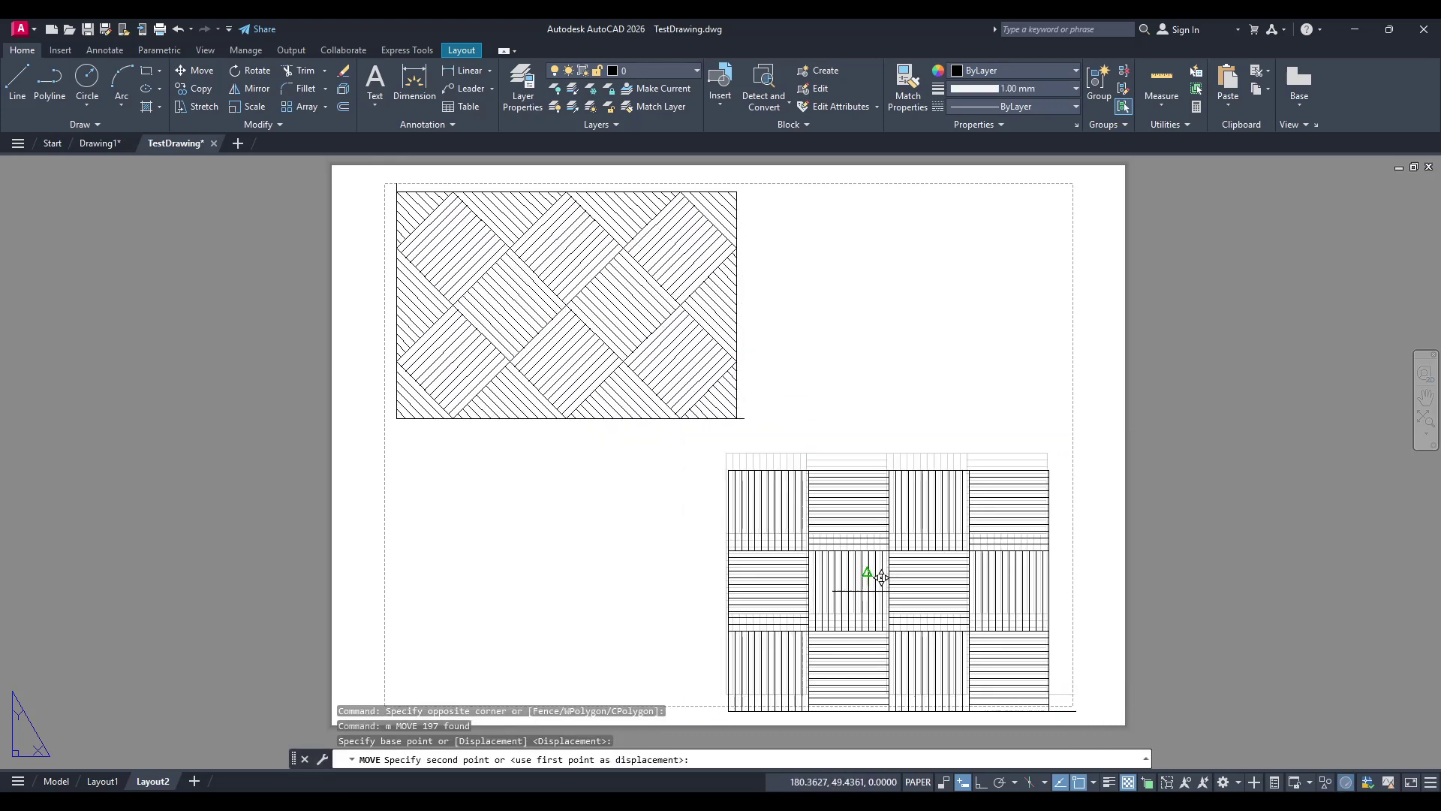
click(860, 566)
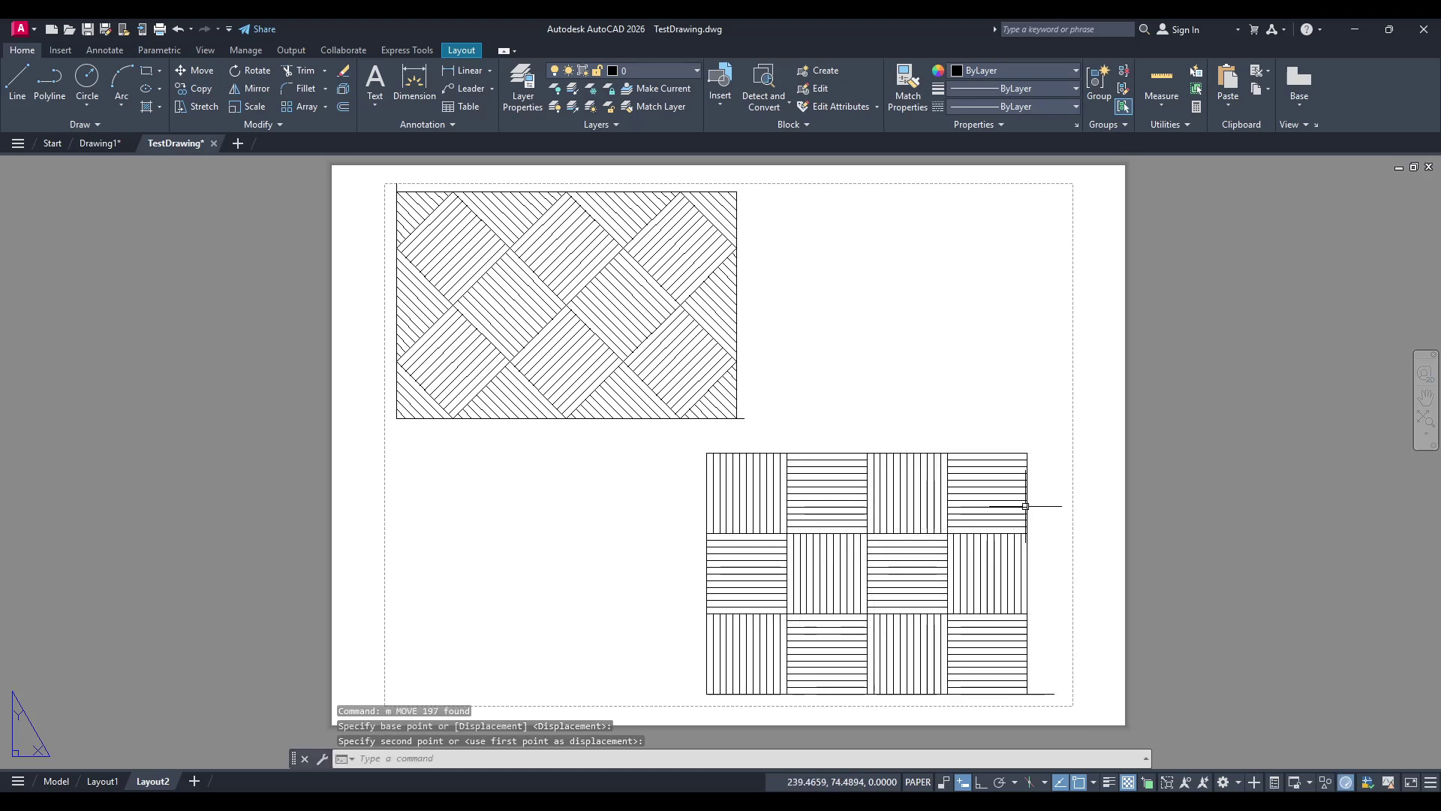
click(994, 403)
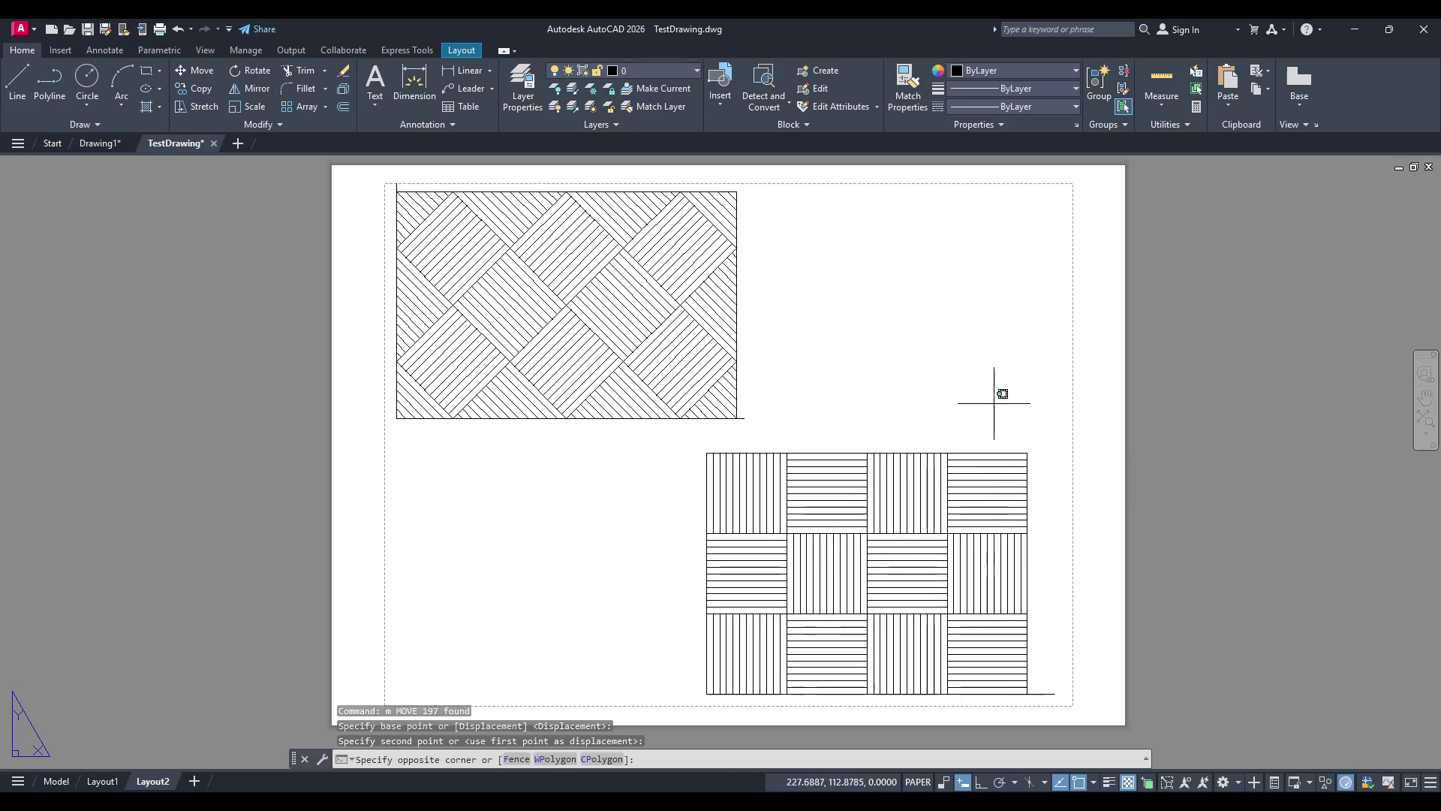